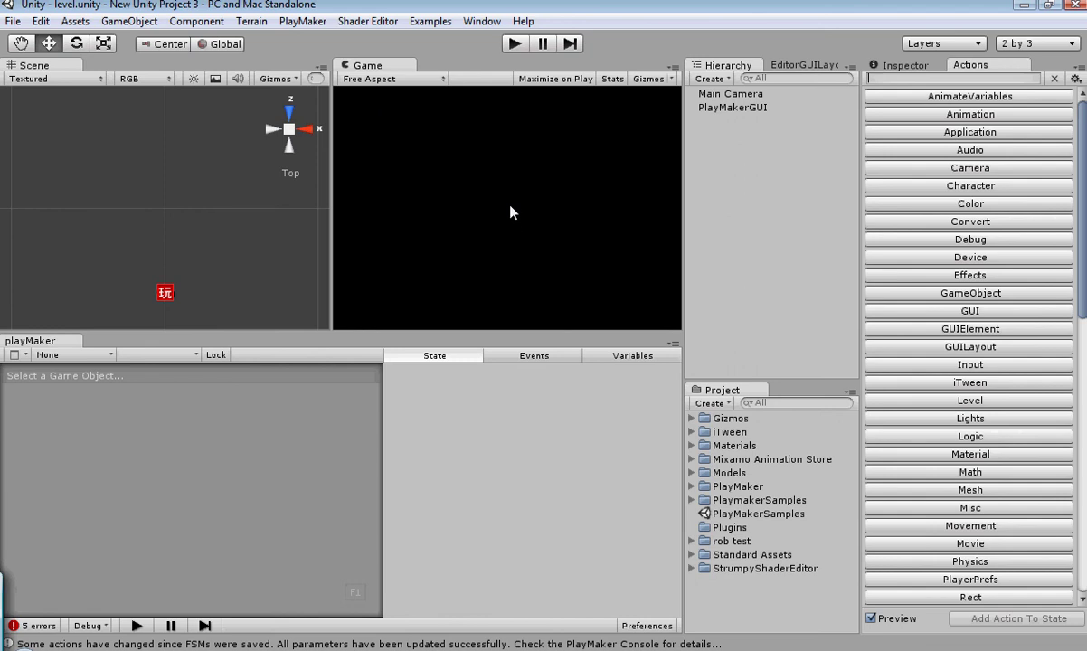
- Run the scene and press the in-game Start button to load the checkered-floor level
left_click(514, 44)
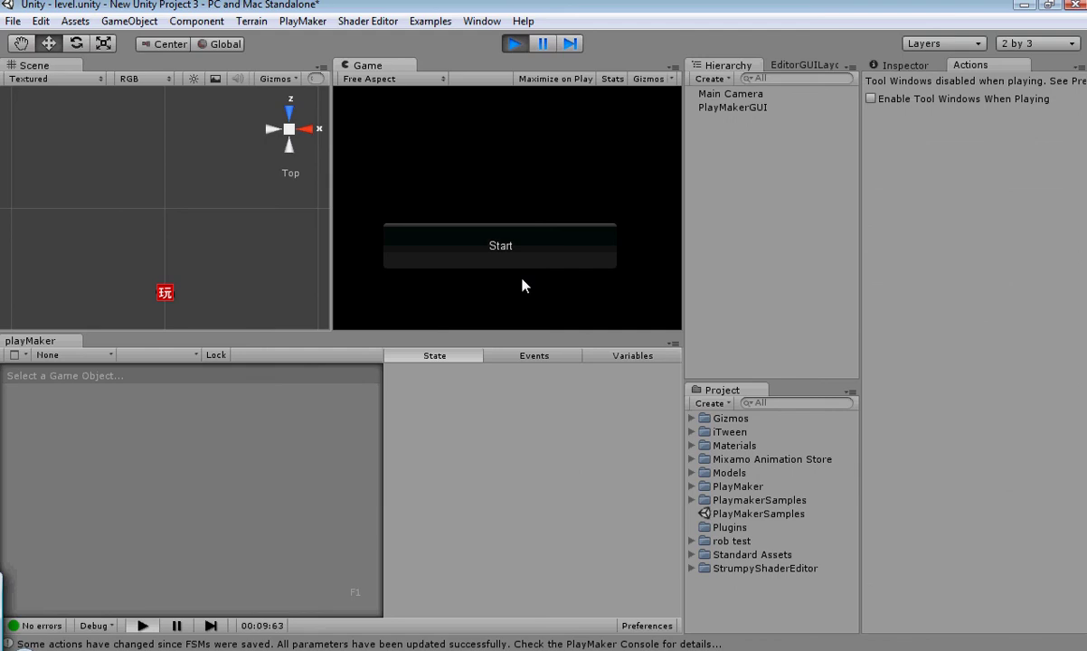
left_click(466, 259)
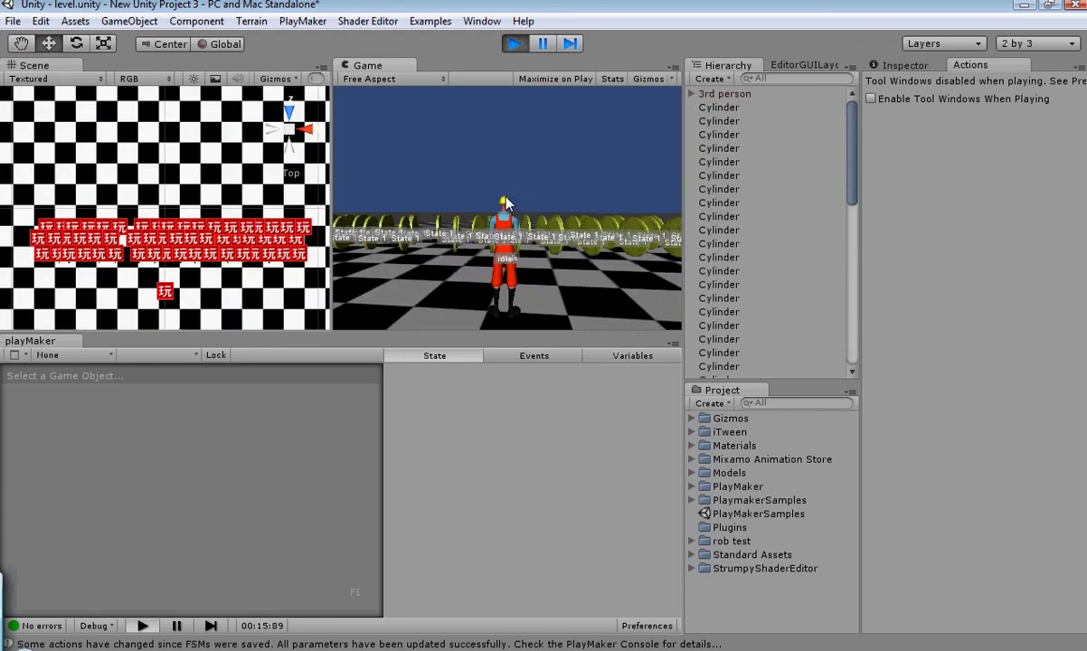
- Walk the character forward, back and turning right alongside the row of cylinders
key("Up")
key("Up")
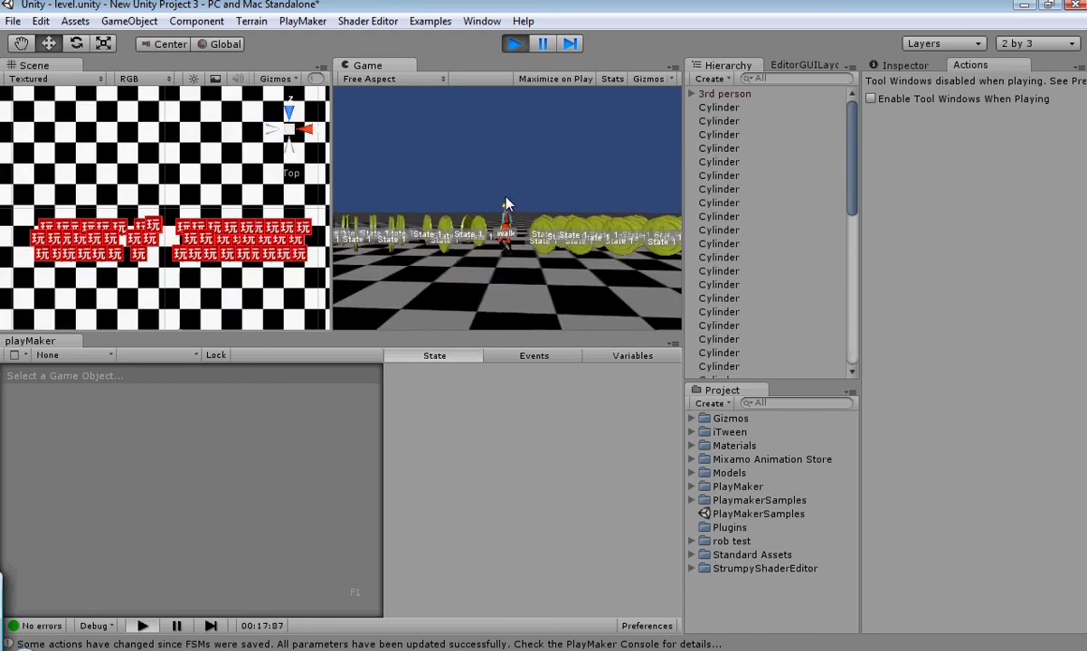
key("Right")
key("Down")
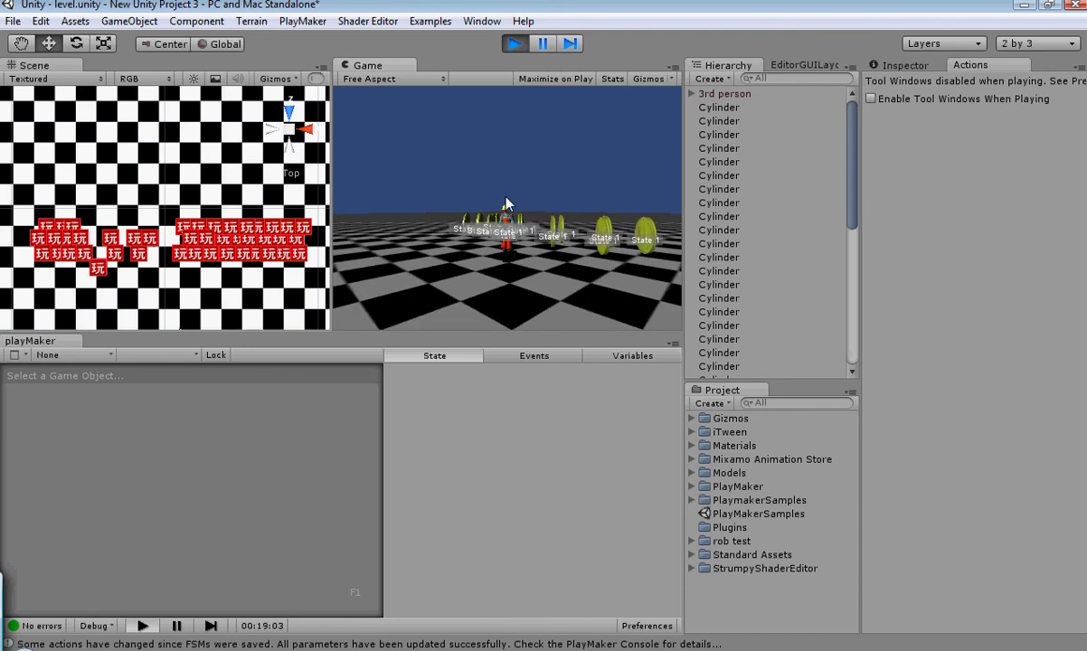
key("Up")
key("Up")
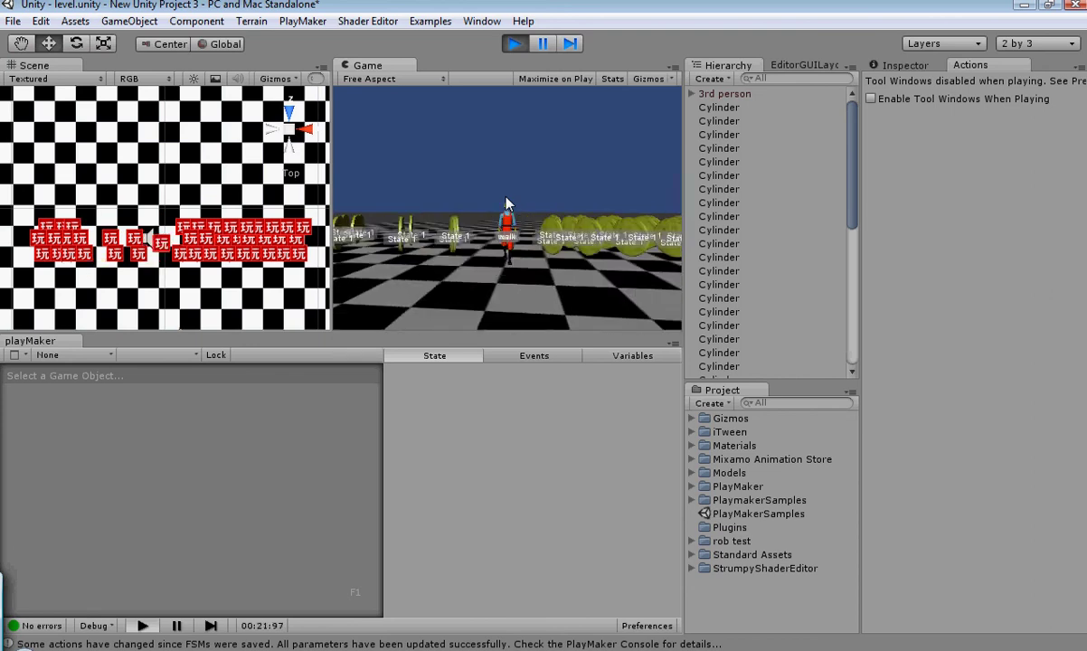
key("Right")
key("Right")
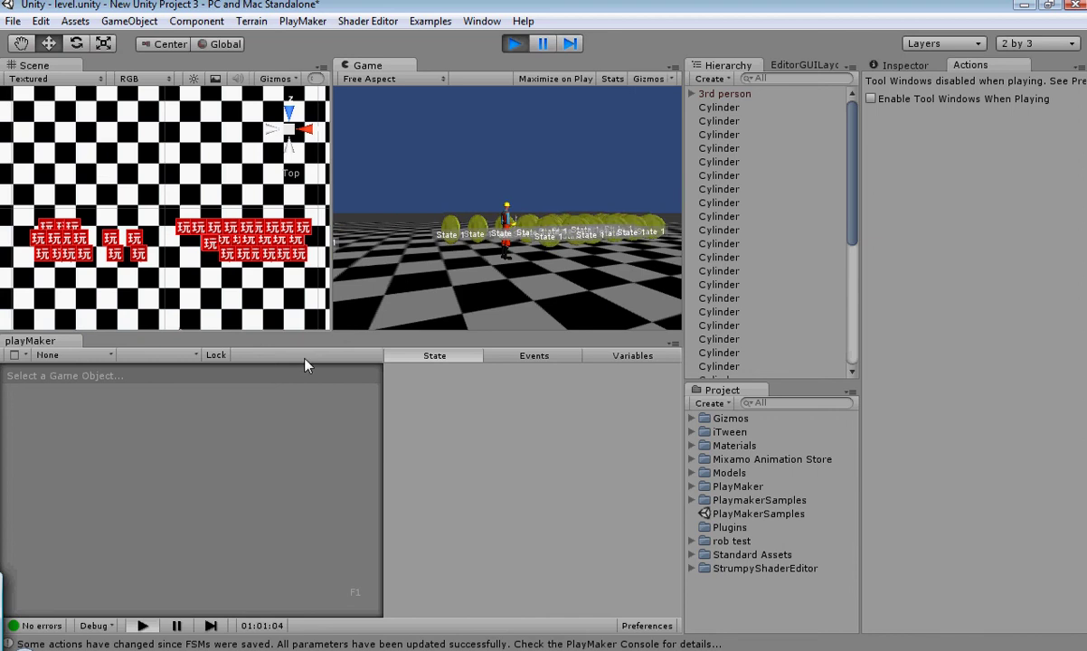
- Stop the game and inspect State 1's GUI Button action in Main Camera's FSM
left_click(514, 45)
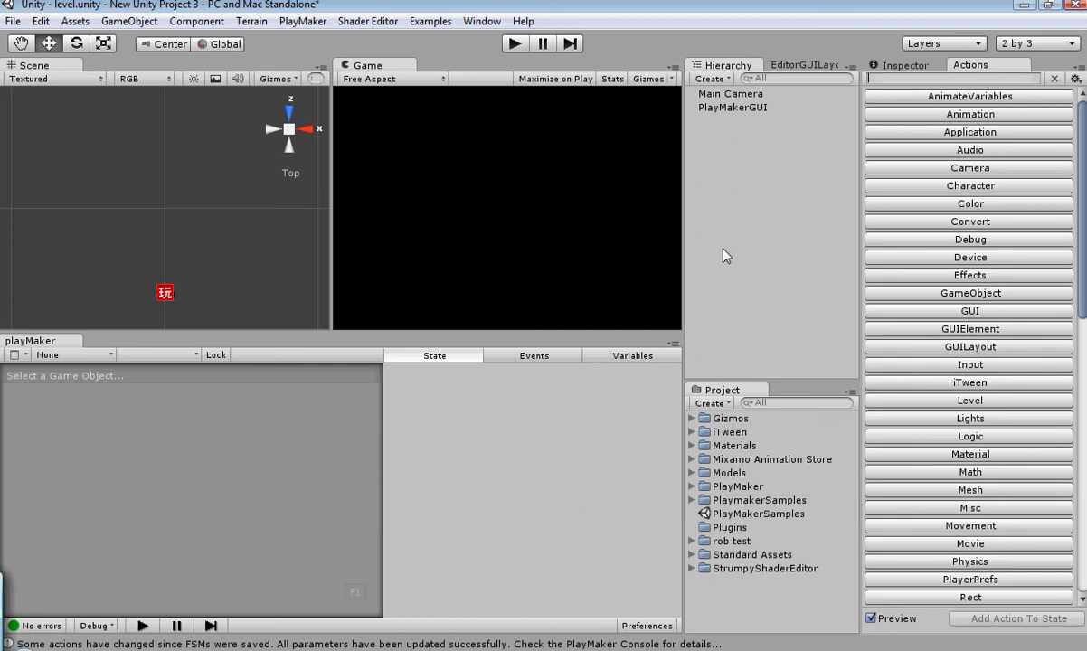
left_click(707, 95)
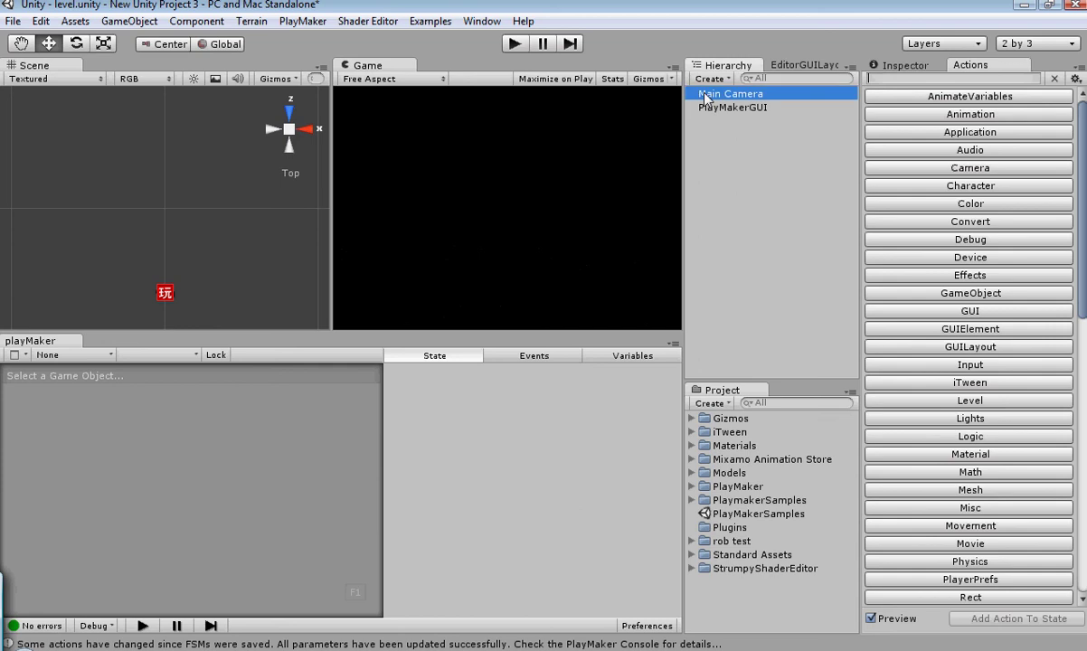
left_click_drag(304, 586, 299, 490)
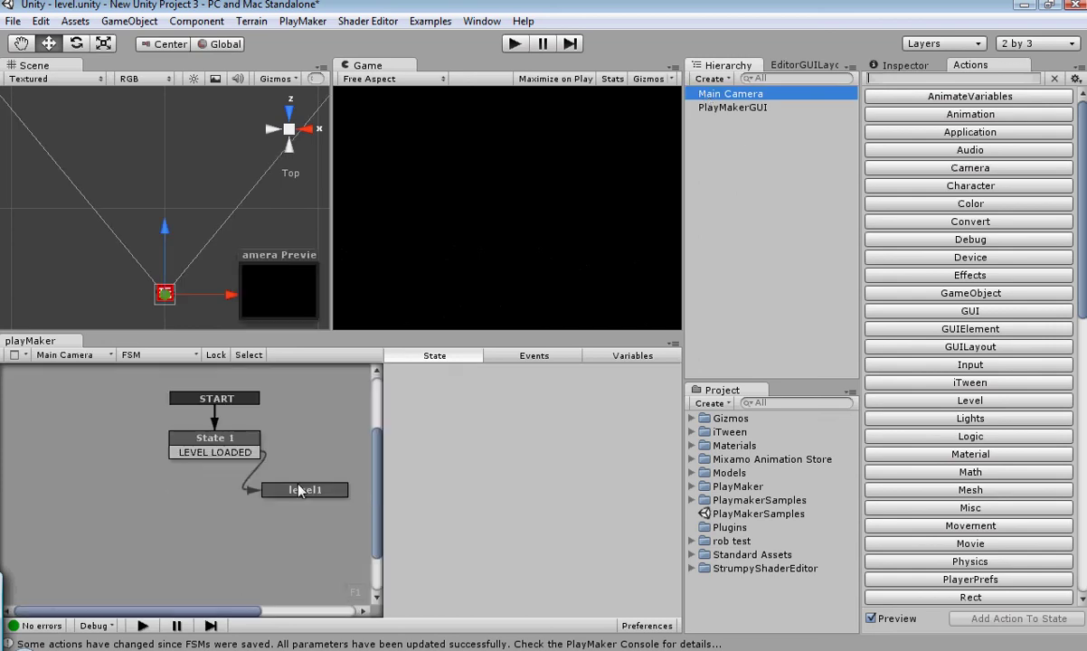
left_click(206, 509)
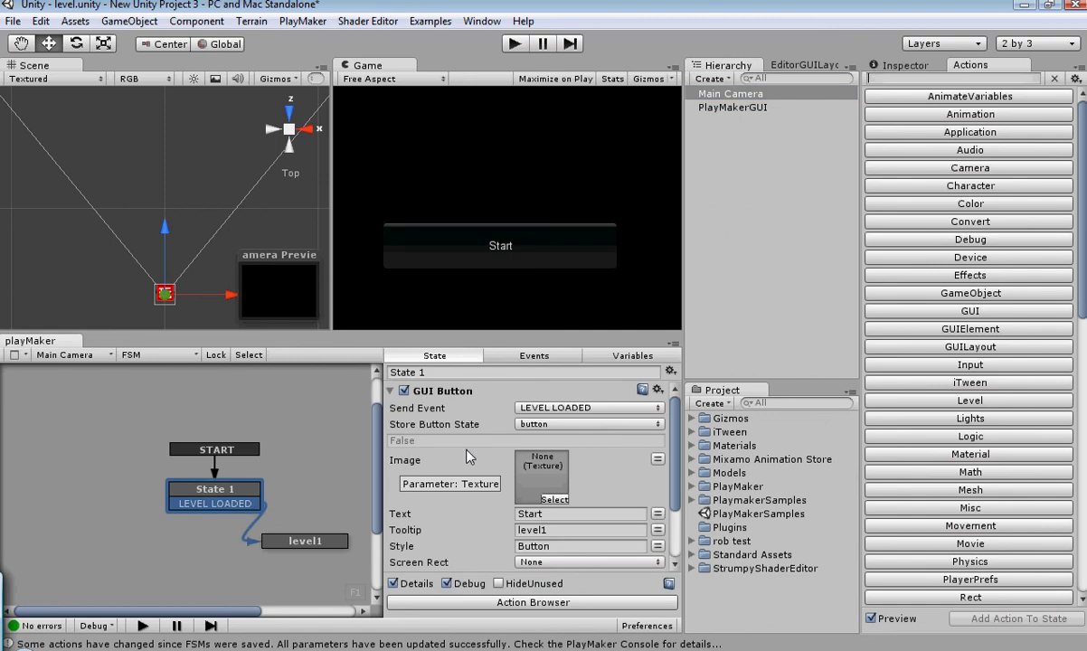
- Review the button Bool variable, then the level1 state loading 'Pick up2'
left_click(636, 353)
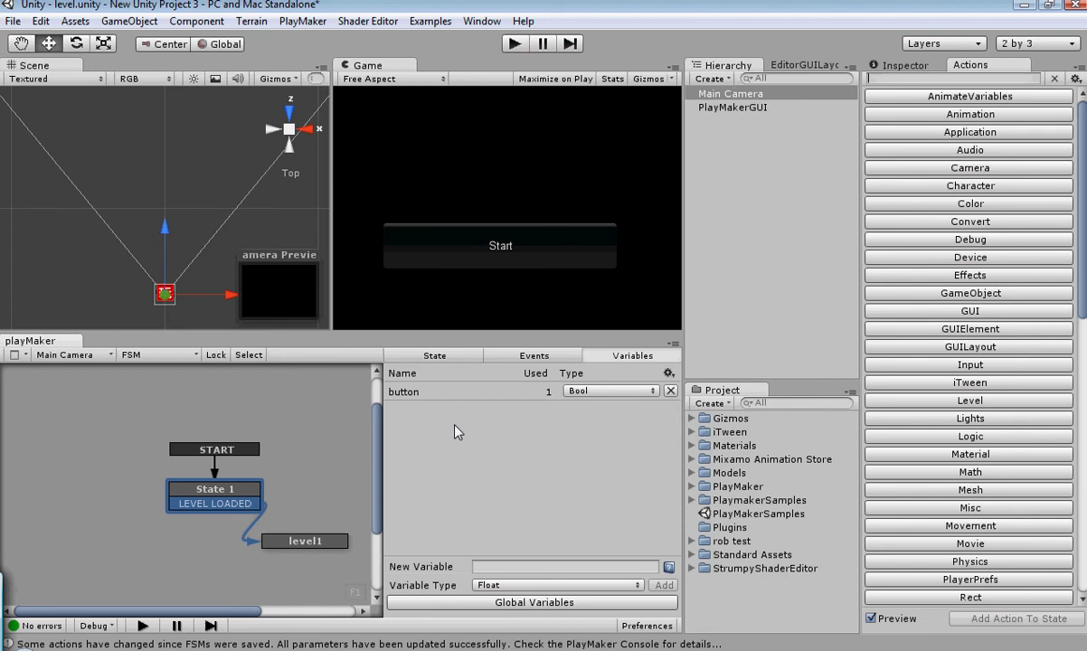
left_click(443, 395)
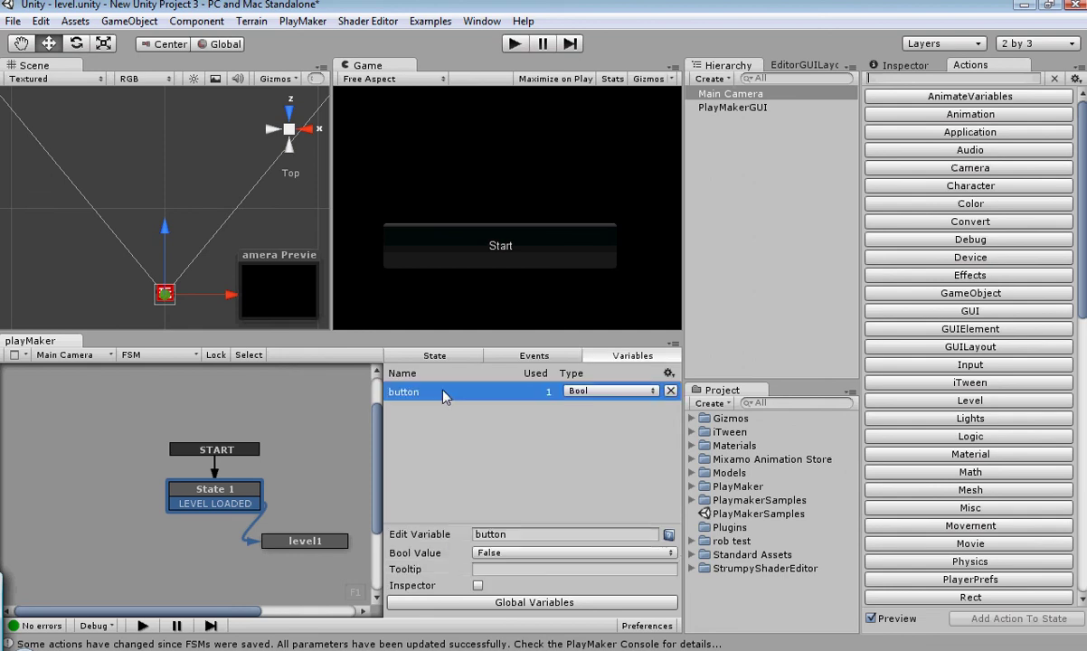
left_click(435, 356)
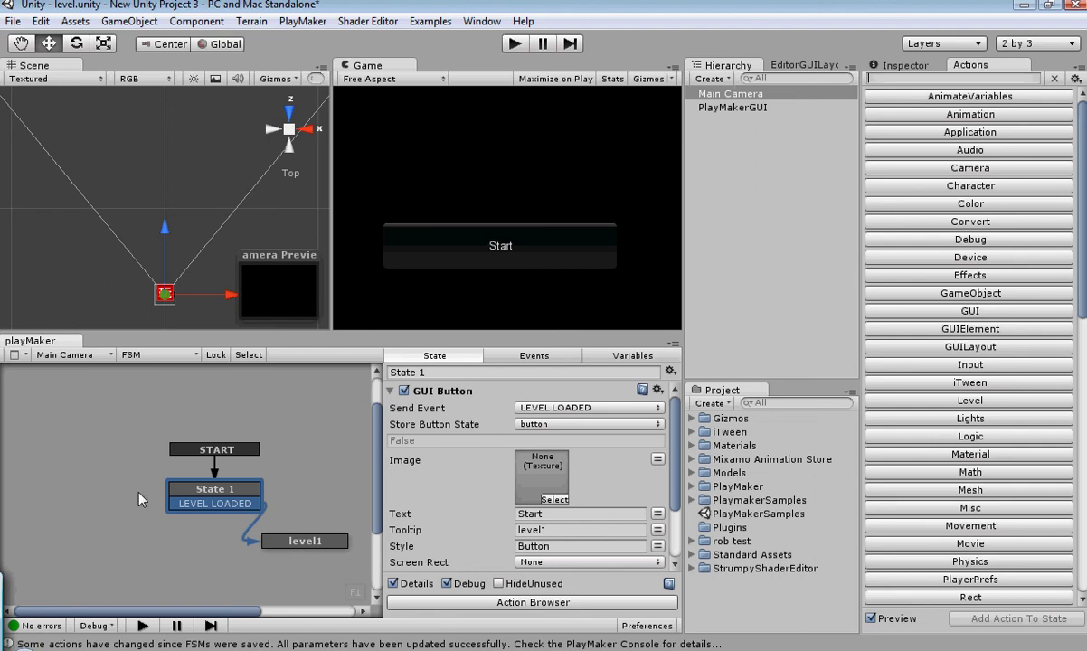
scroll(451, 443, "down", 3)
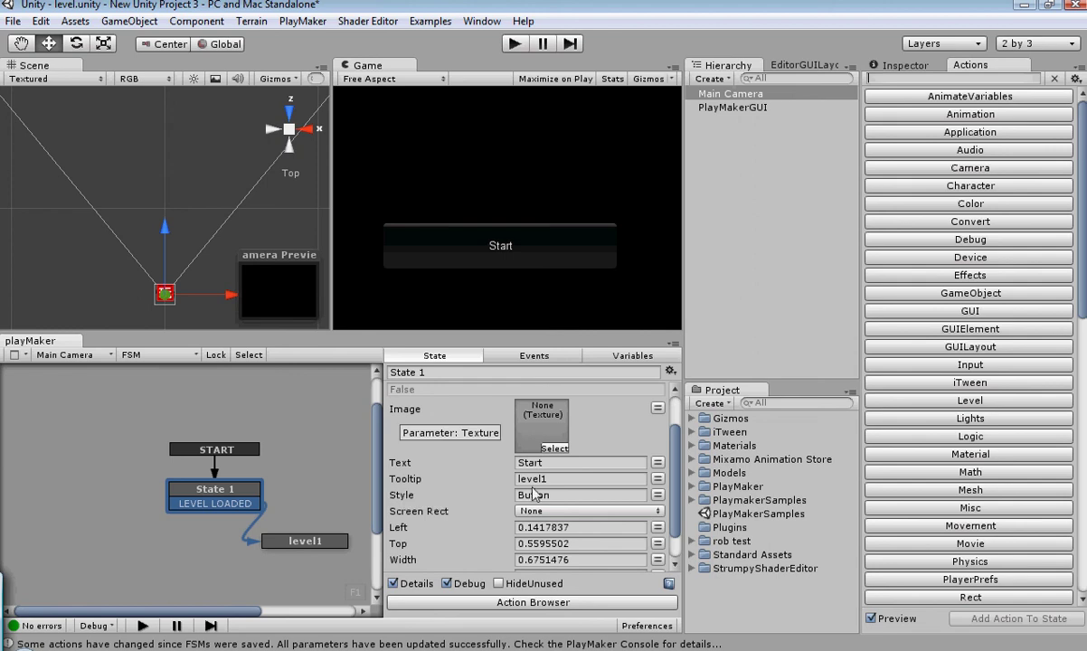
left_click(300, 543)
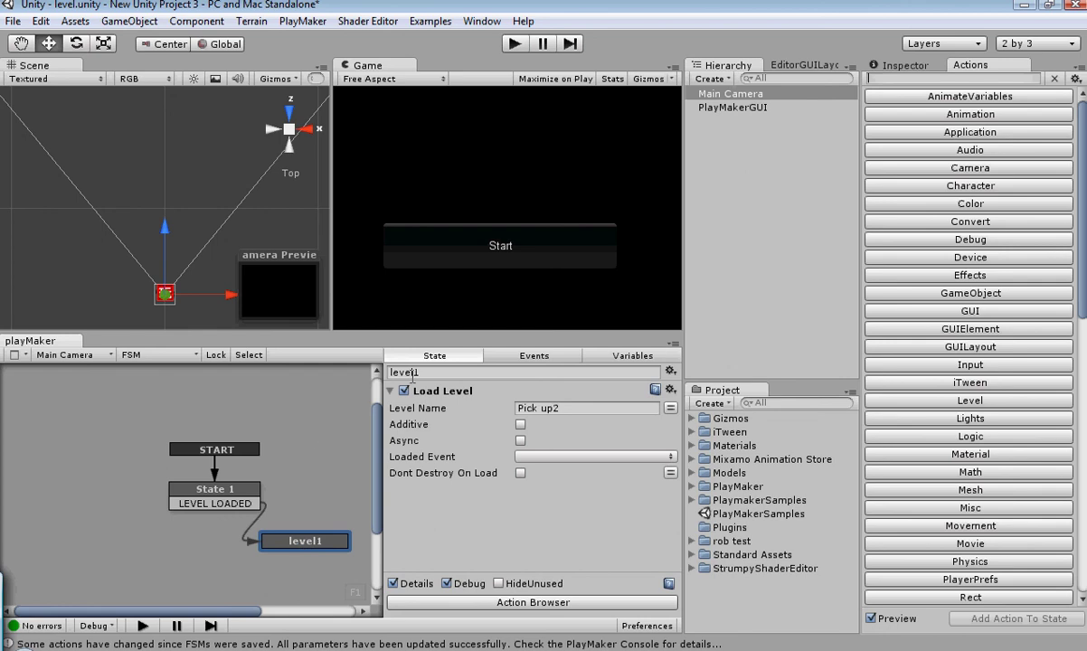
left_click(221, 496)
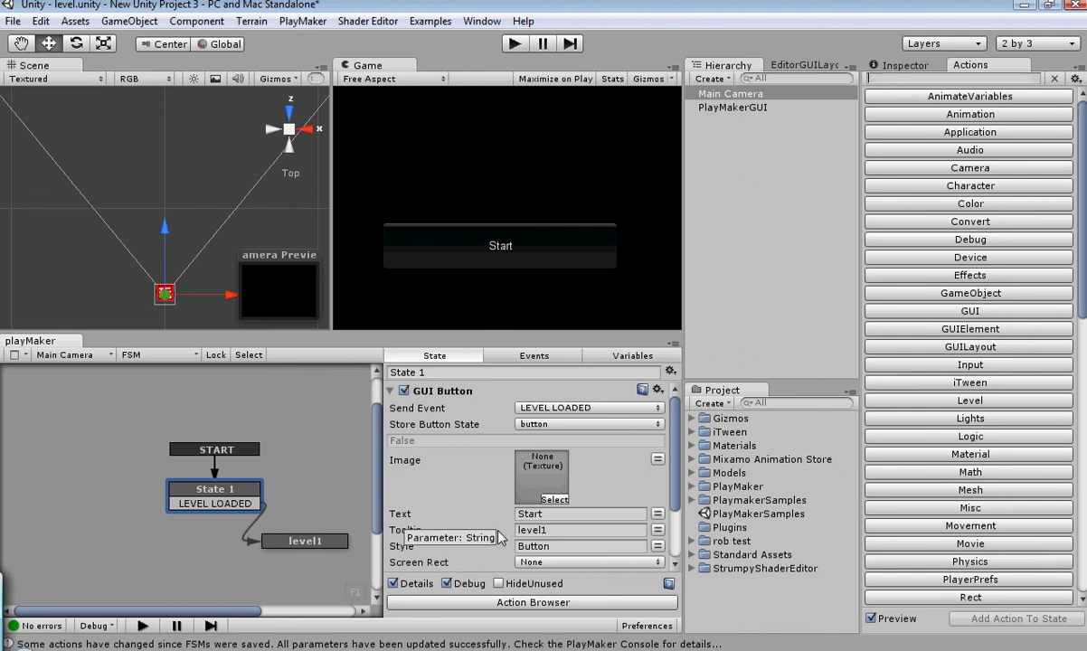
scroll(457, 461, "down", 3)
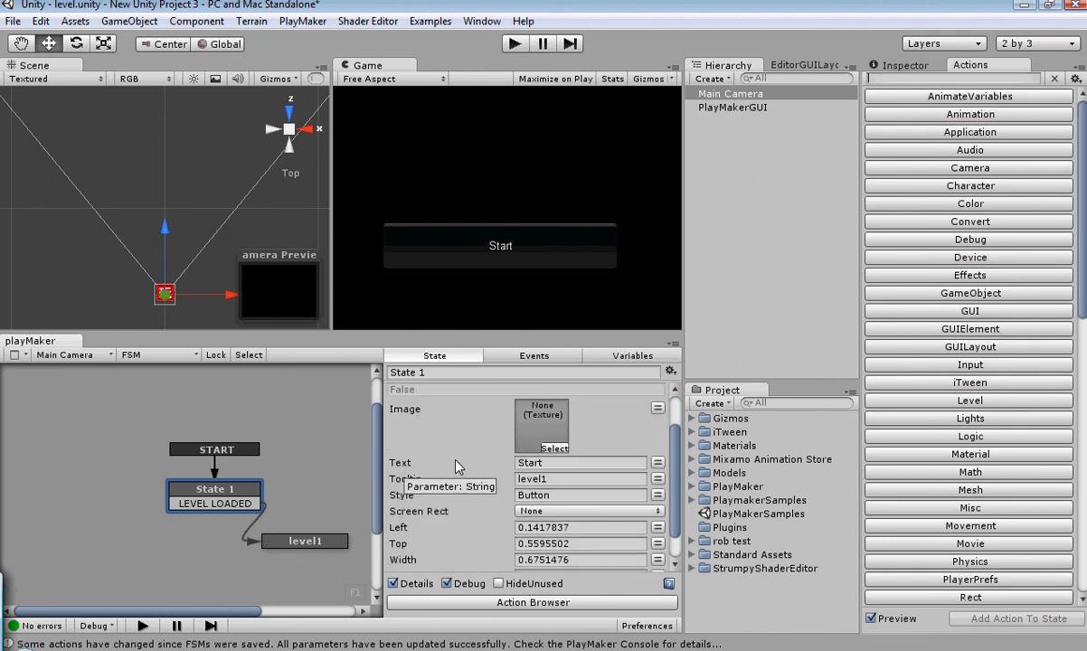
scroll(456, 467, "down", 2)
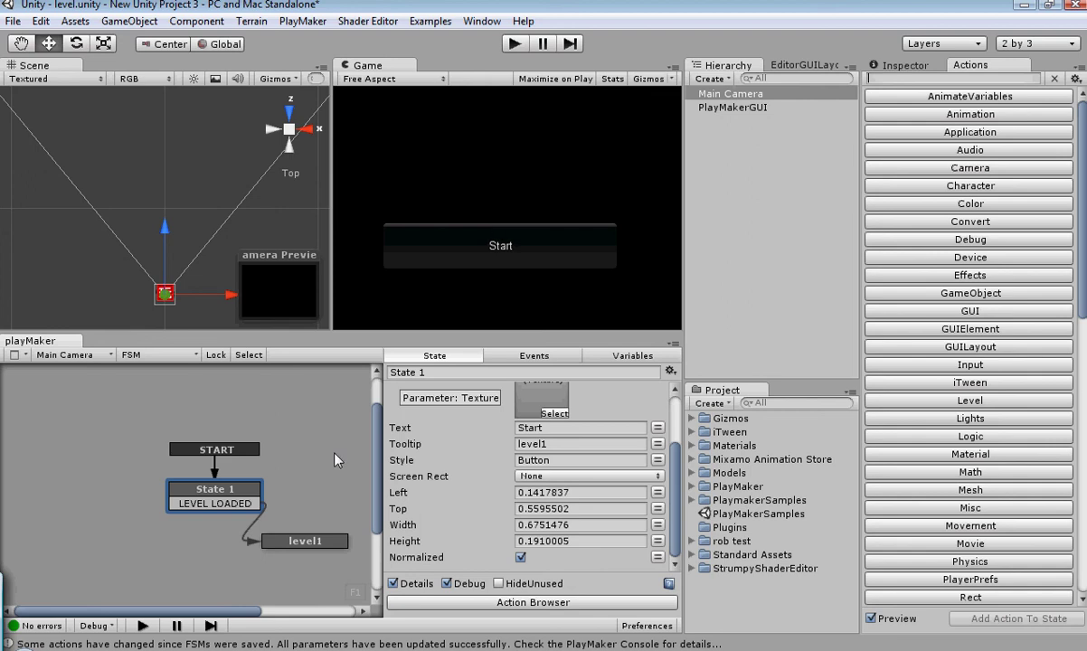
left_click(296, 543)
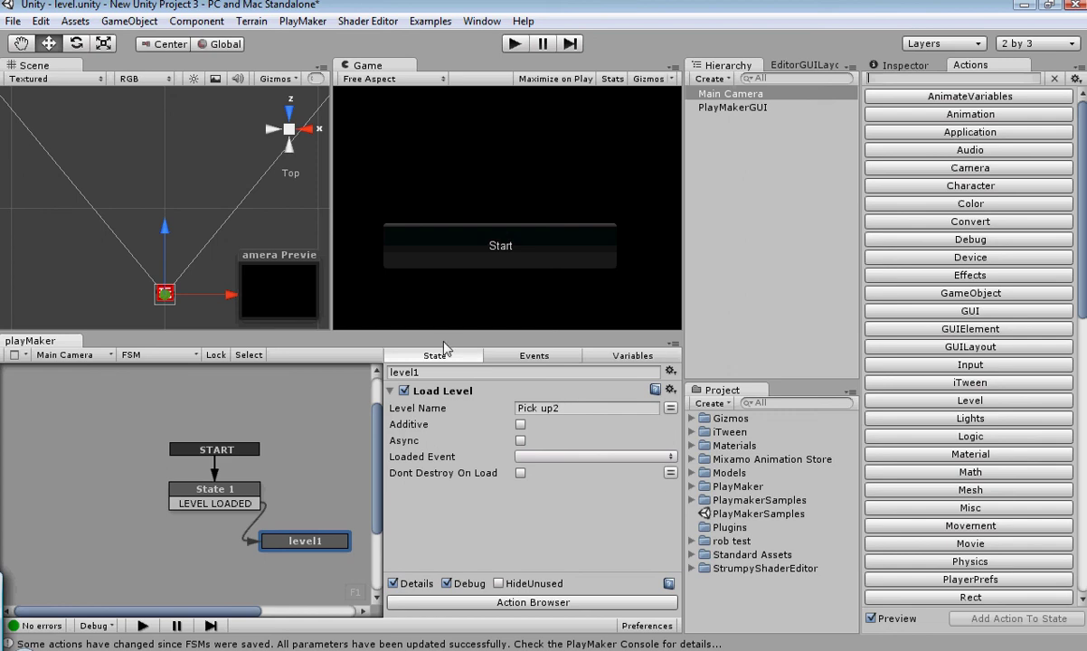
- Confirm Build Settings lists level and pick up2, then reselect the State 1 node
left_click(13, 21)
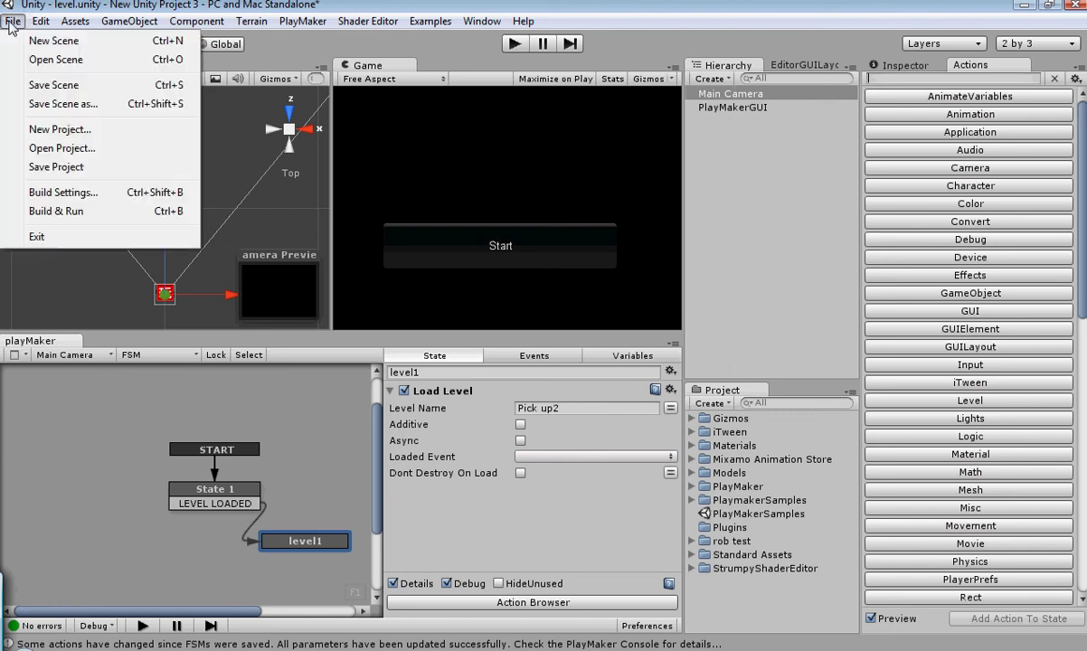
left_click(81, 192)
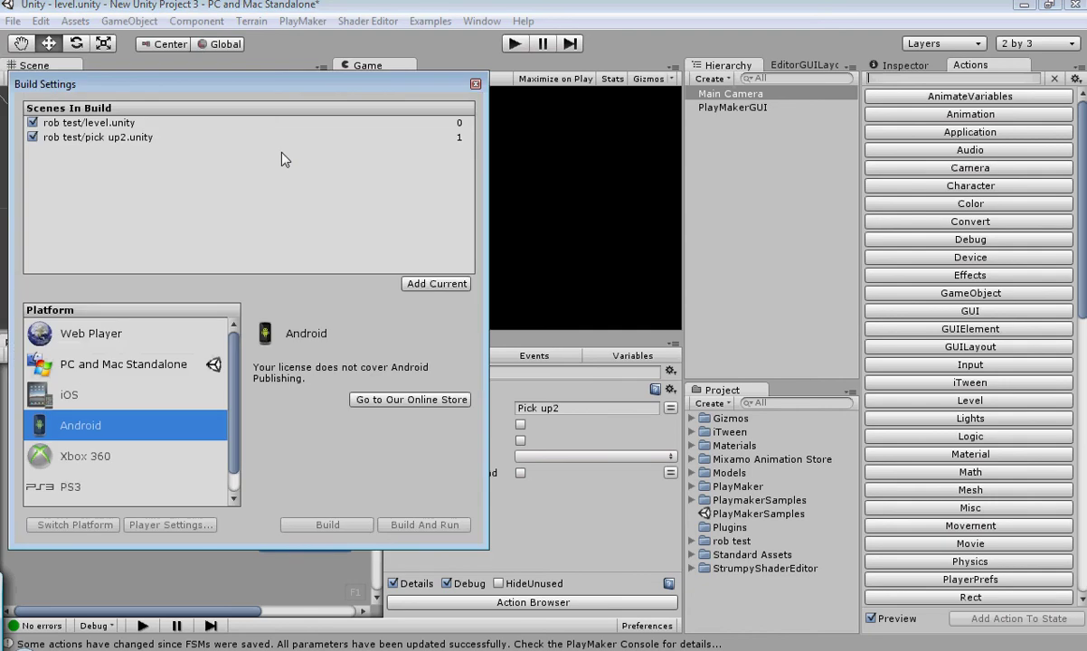
left_click(475, 85)
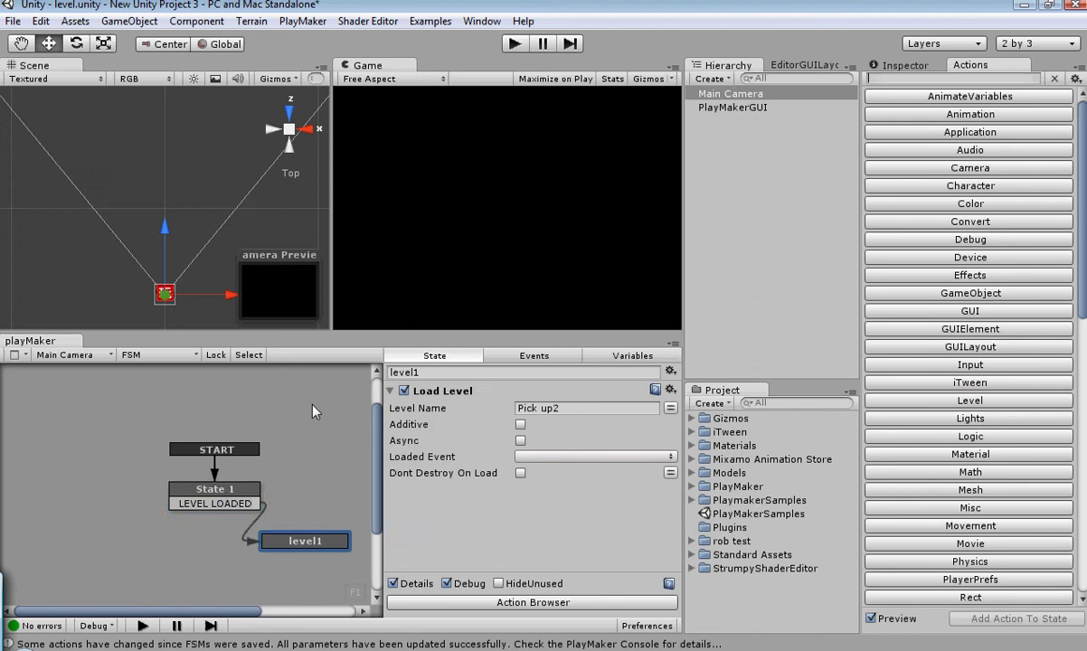
left_click(222, 492)
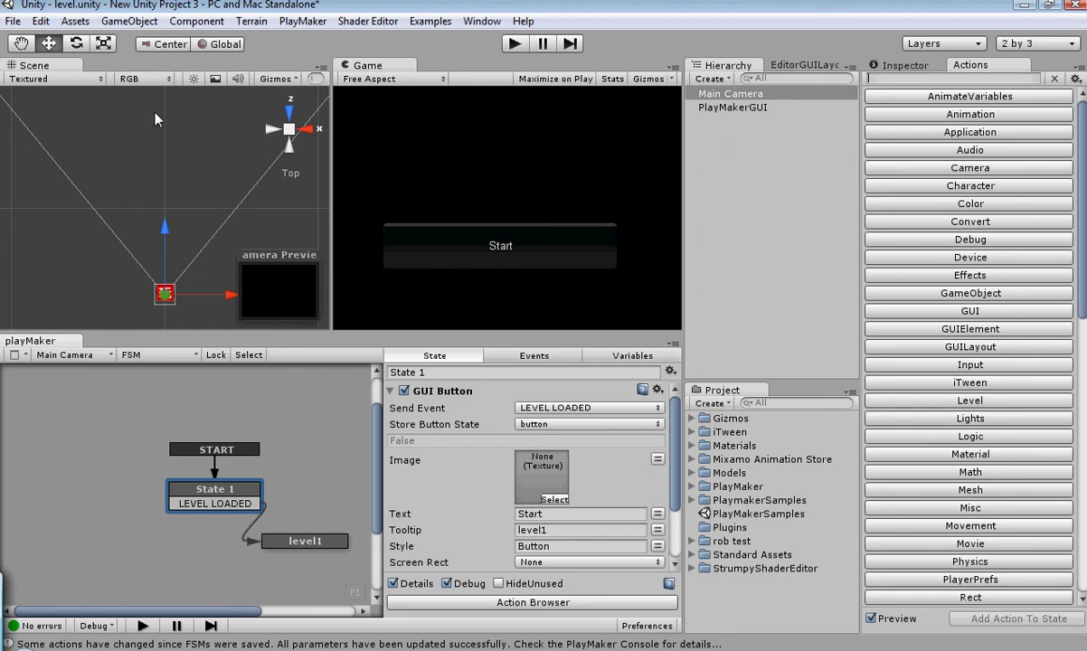
- Start a new untitled scene without saving, select Main Camera and zoom the Scene view out
left_click(13, 21)
left_click(36, 43)
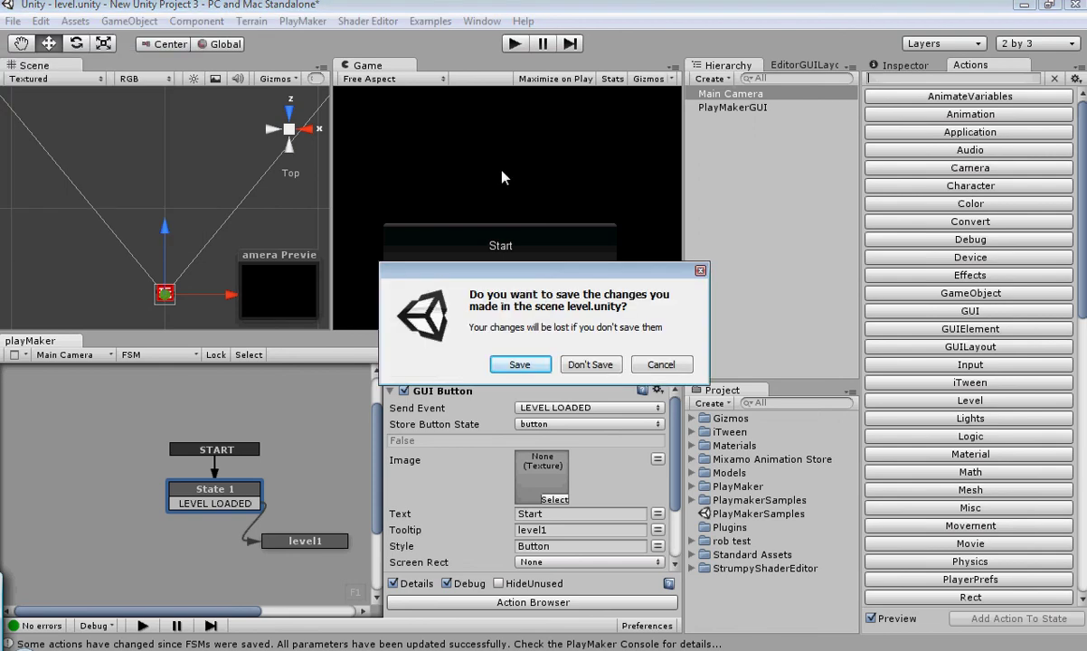
left_click(586, 364)
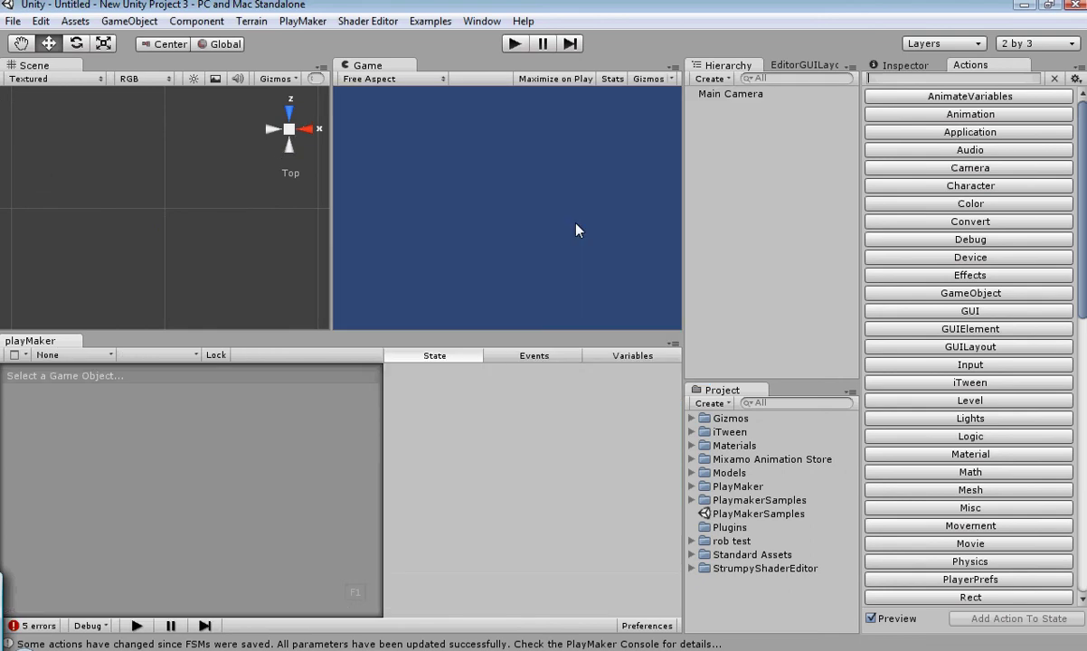
left_click(731, 95)
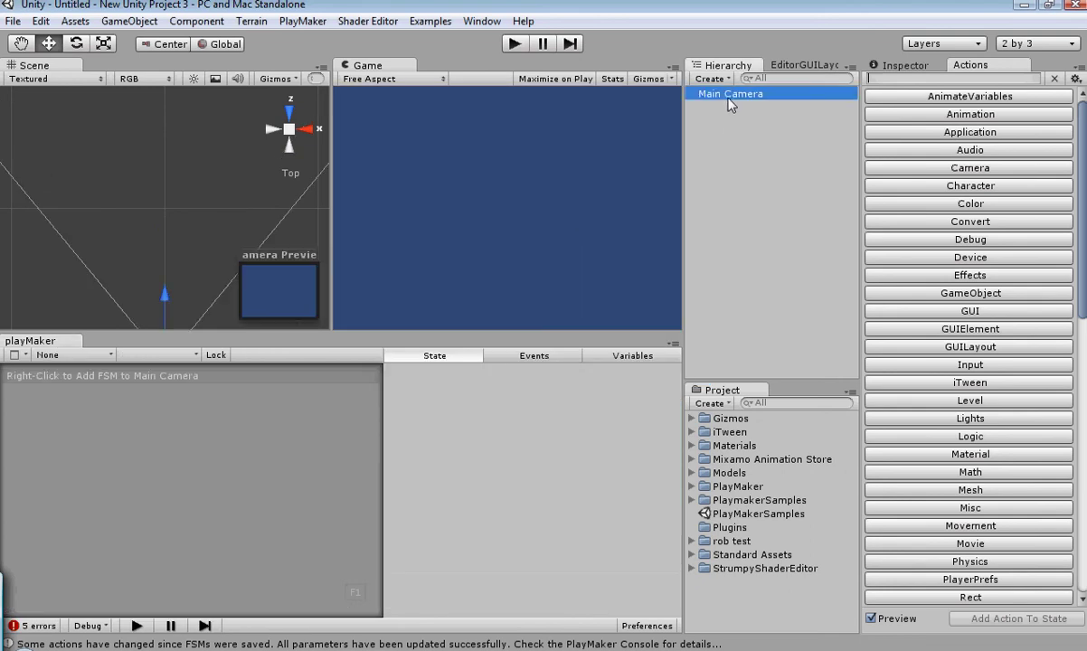
scroll(223, 263, "down", 2)
scroll(223, 264, "down", 2)
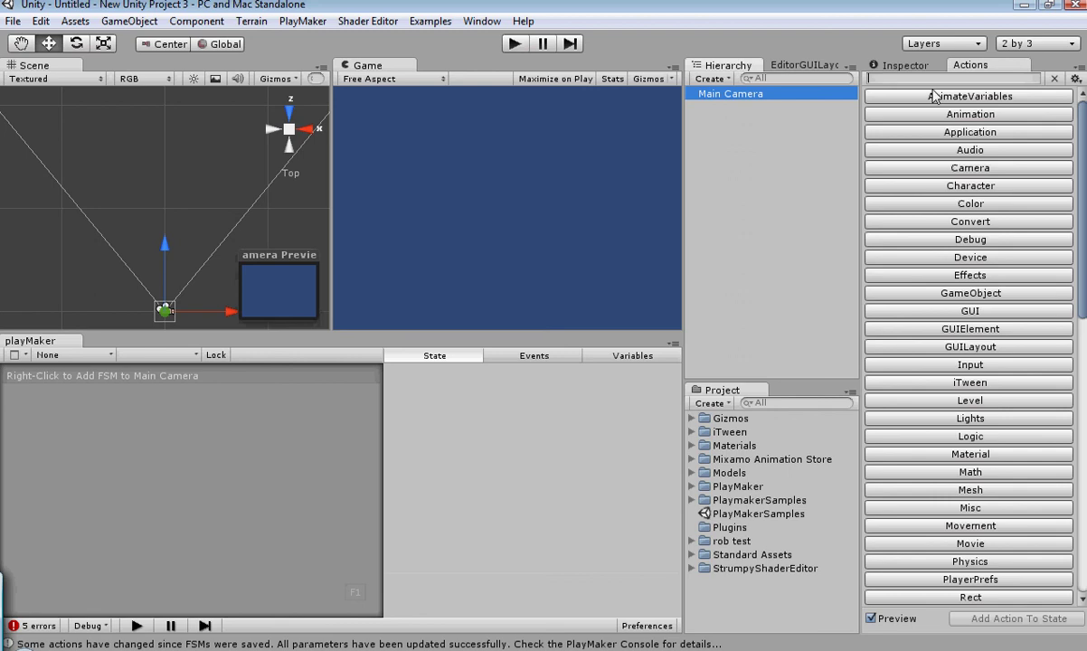
- Create a new FSM on Main Camera and add a GUI Button action to State 1
left_click(949, 311)
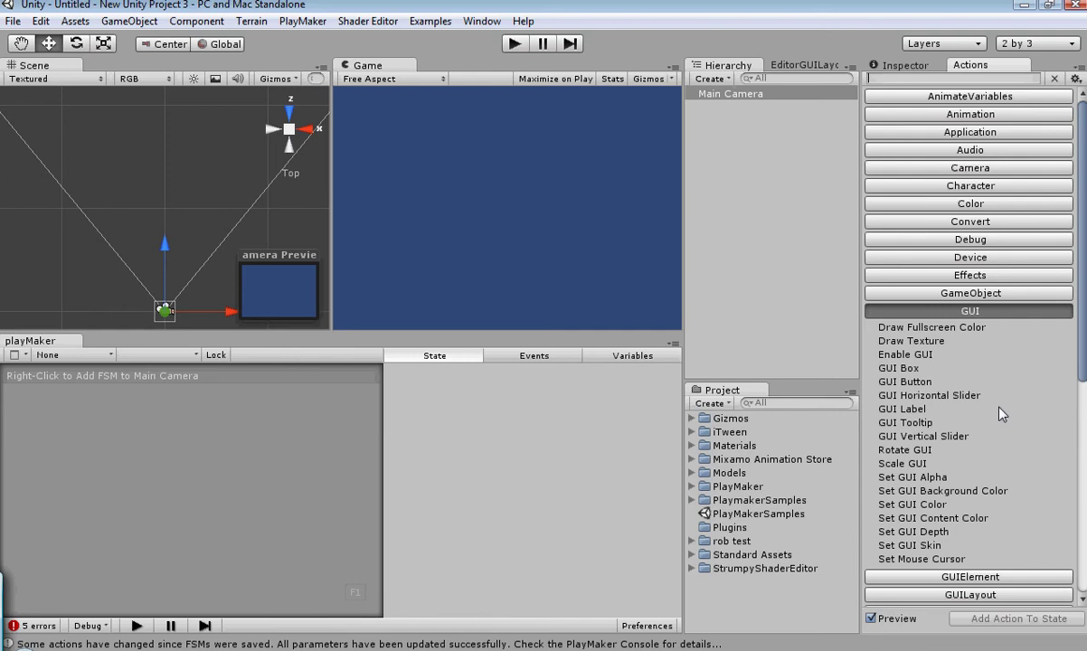
left_click(905, 382)
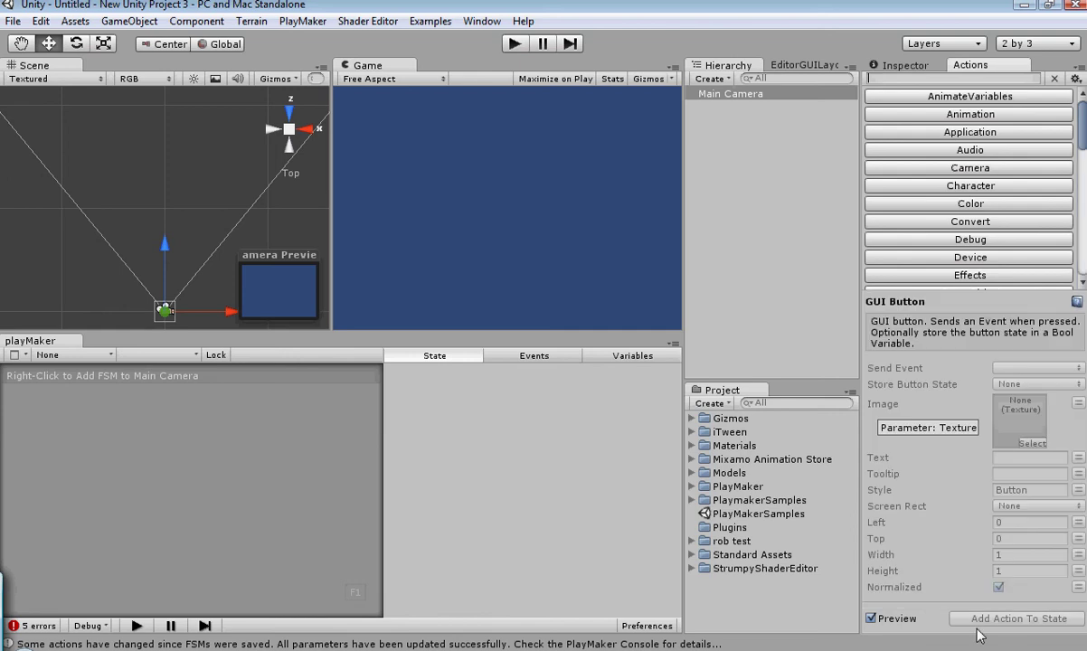
right_click(178, 462)
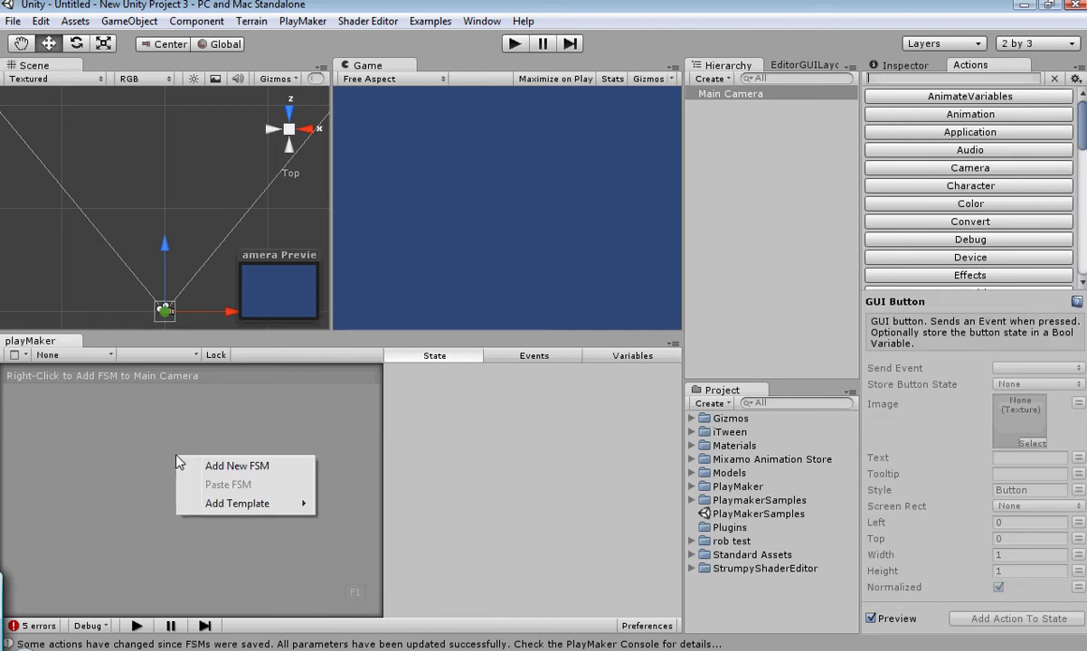
left_click(227, 466)
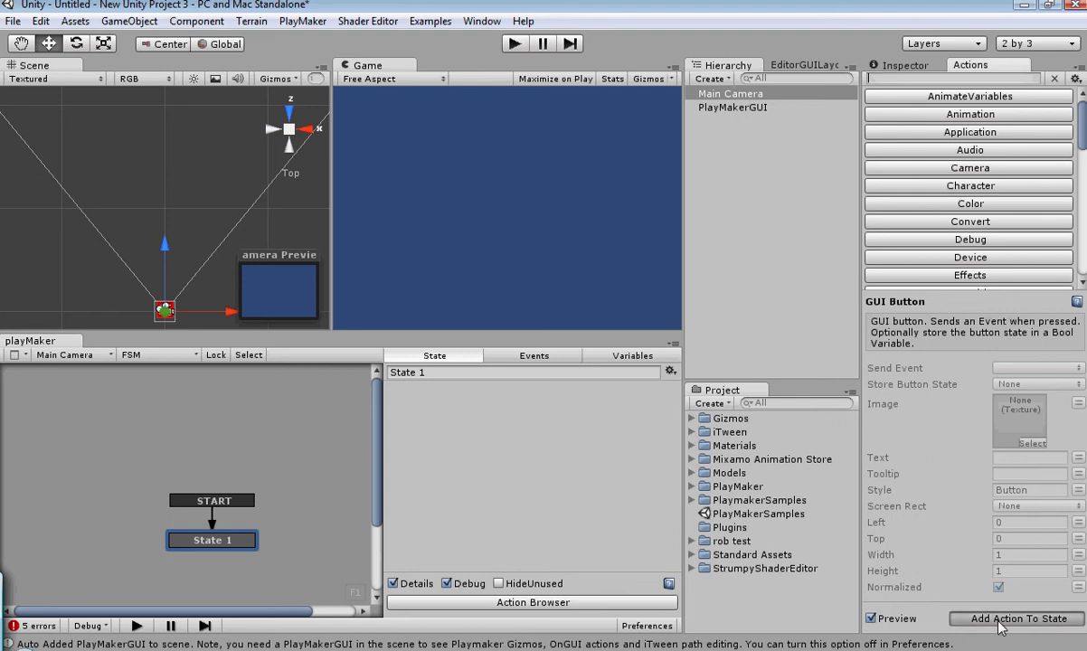
left_click(1004, 619)
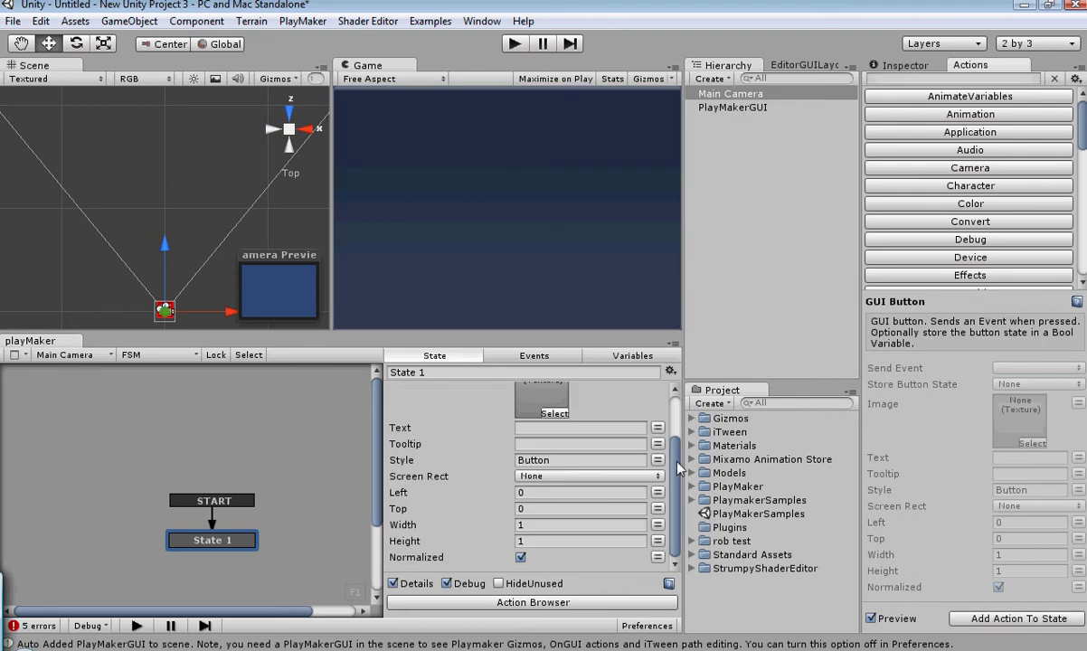
- Create a Bool FSM variable named 'start' in the Variables tab
left_click_drag(678, 468, 676, 432)
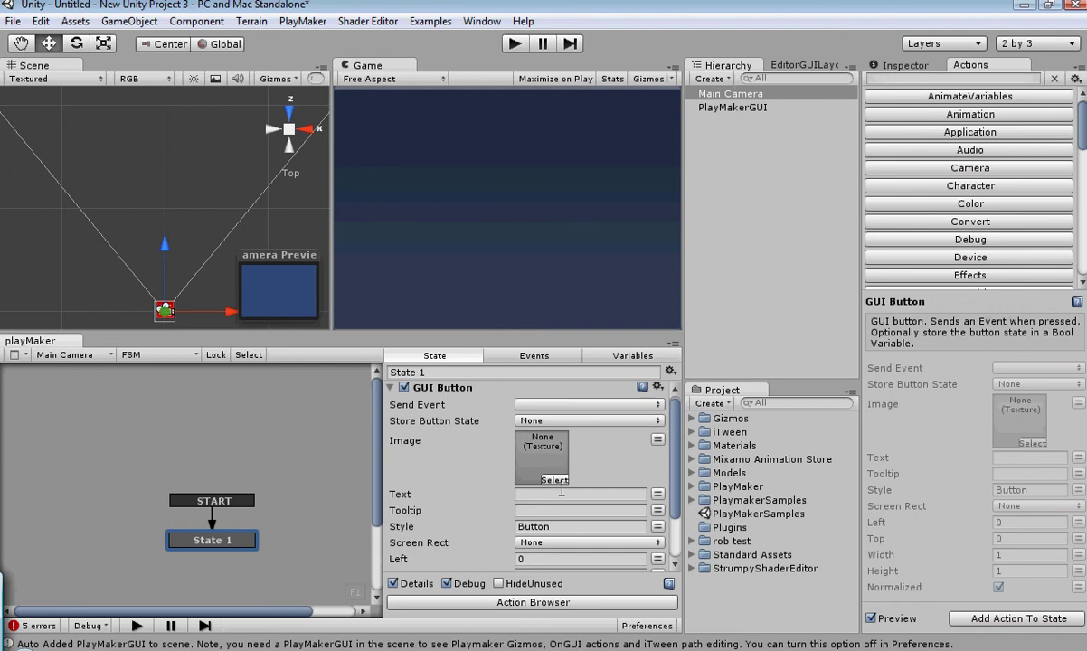
left_click(612, 360)
left_click(518, 562)
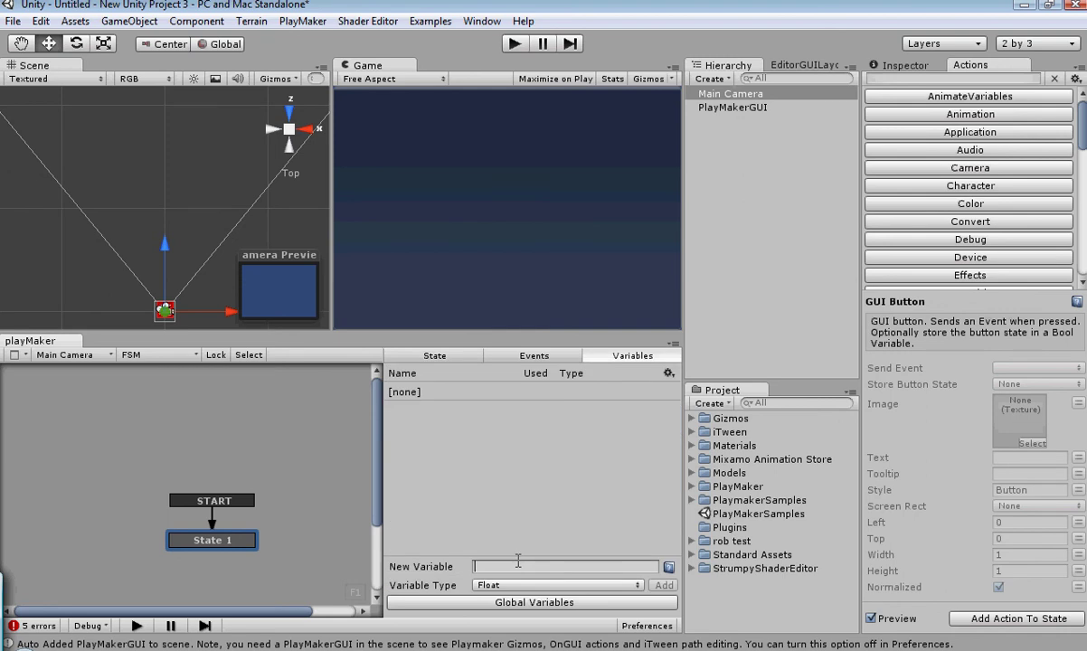
type("st")
type("art")
key("Return")
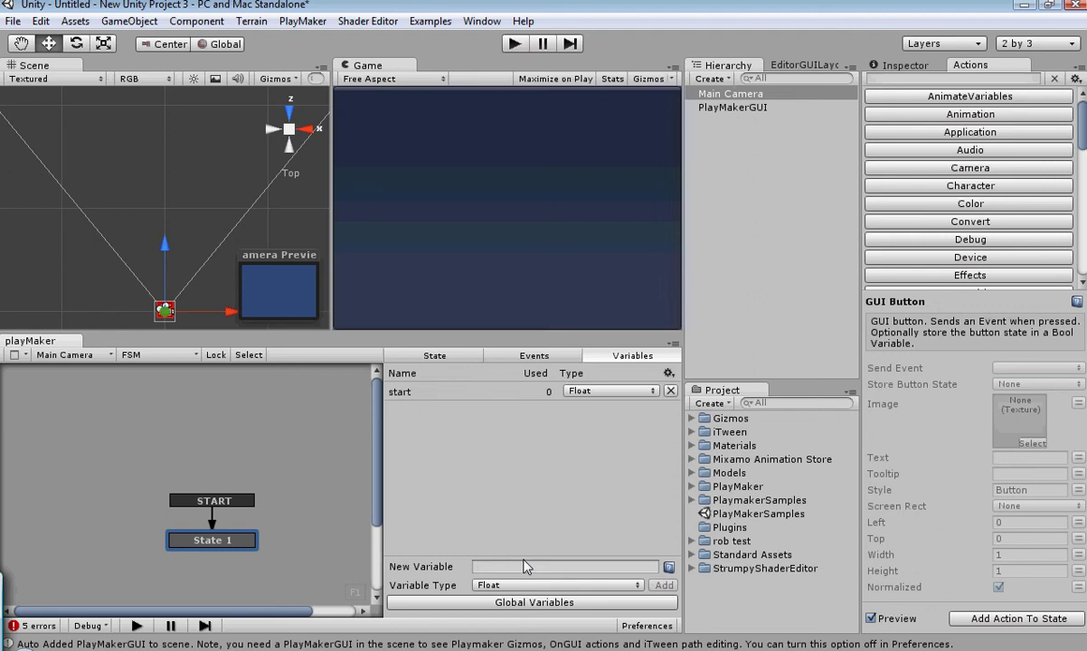
left_click(594, 392)
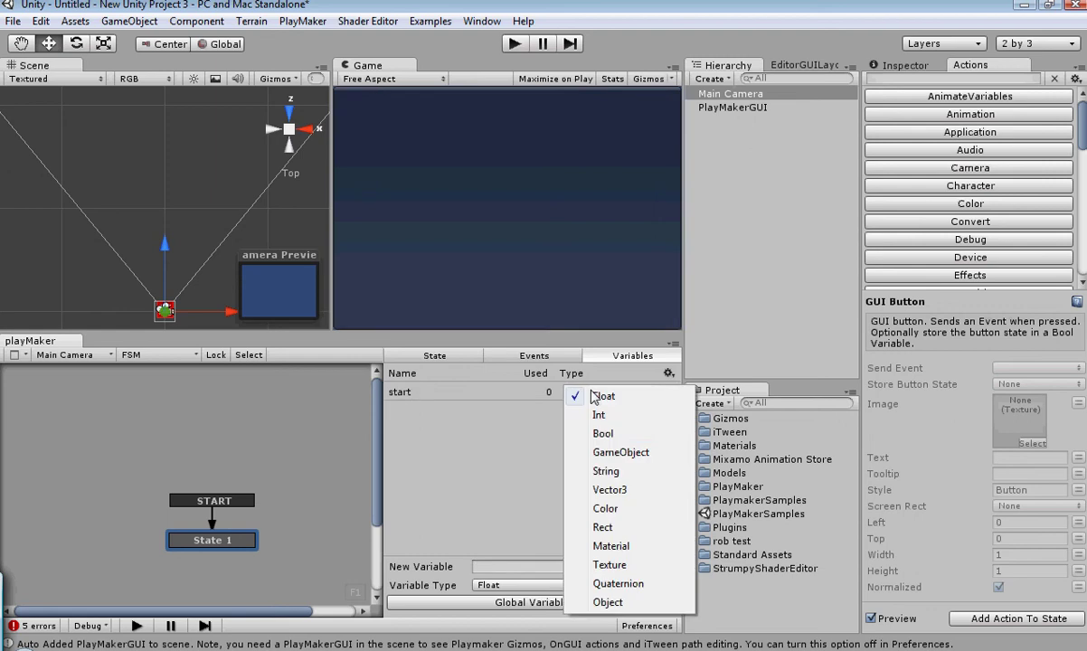
left_click(601, 434)
left_click(435, 356)
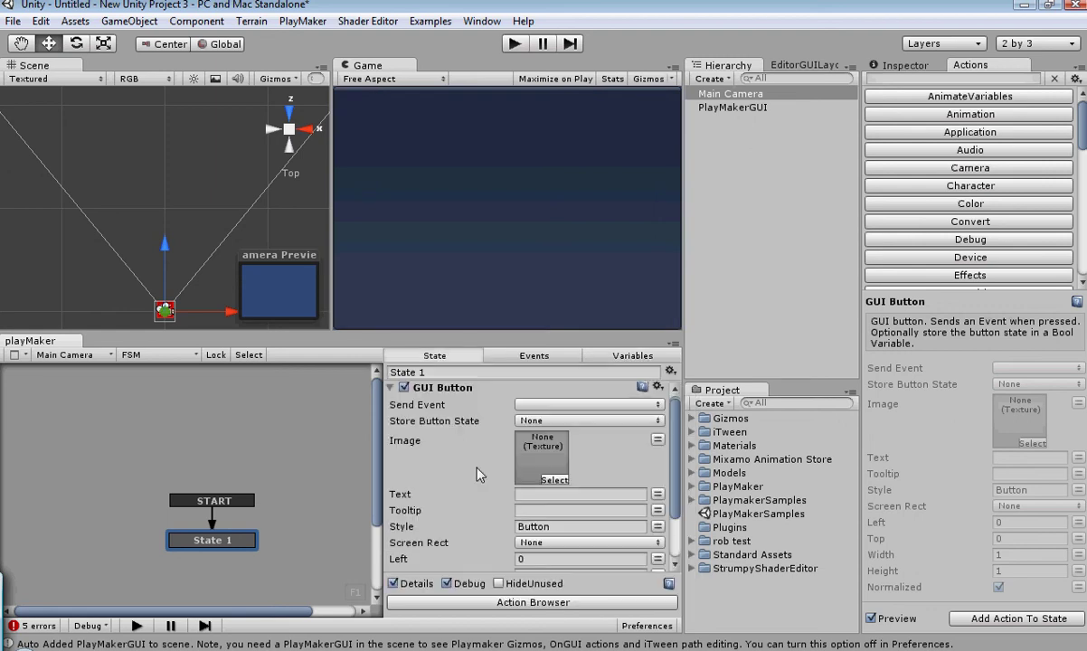
- Enter initial button values: left 0.15, top 0.16, width 0.1, height 0.1
scroll(457, 507, "down", 3)
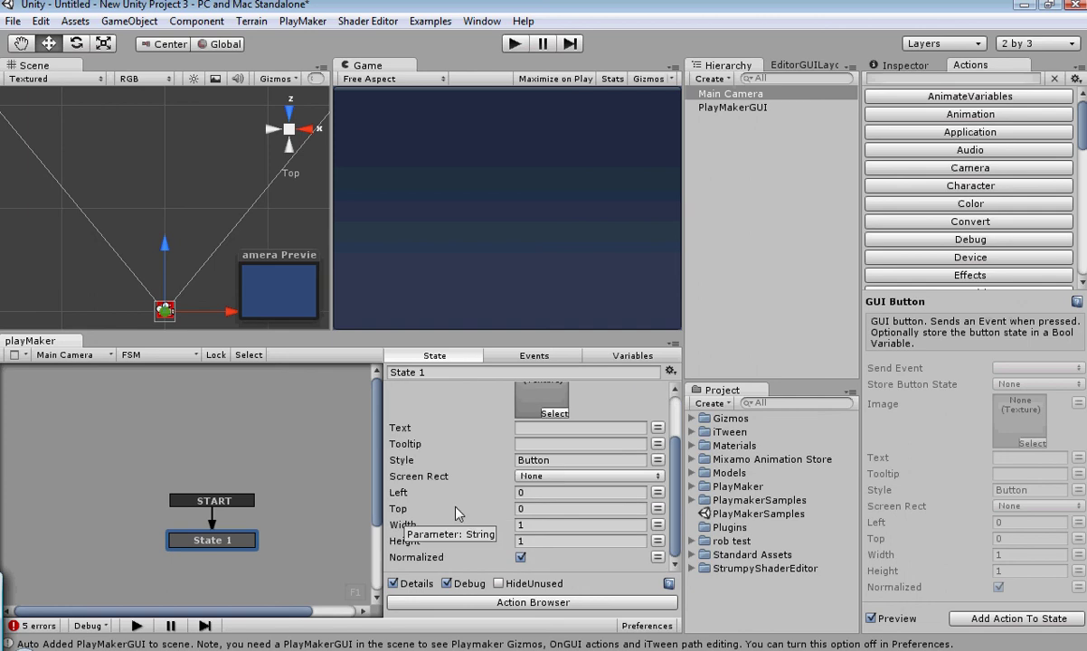
left_click(531, 494)
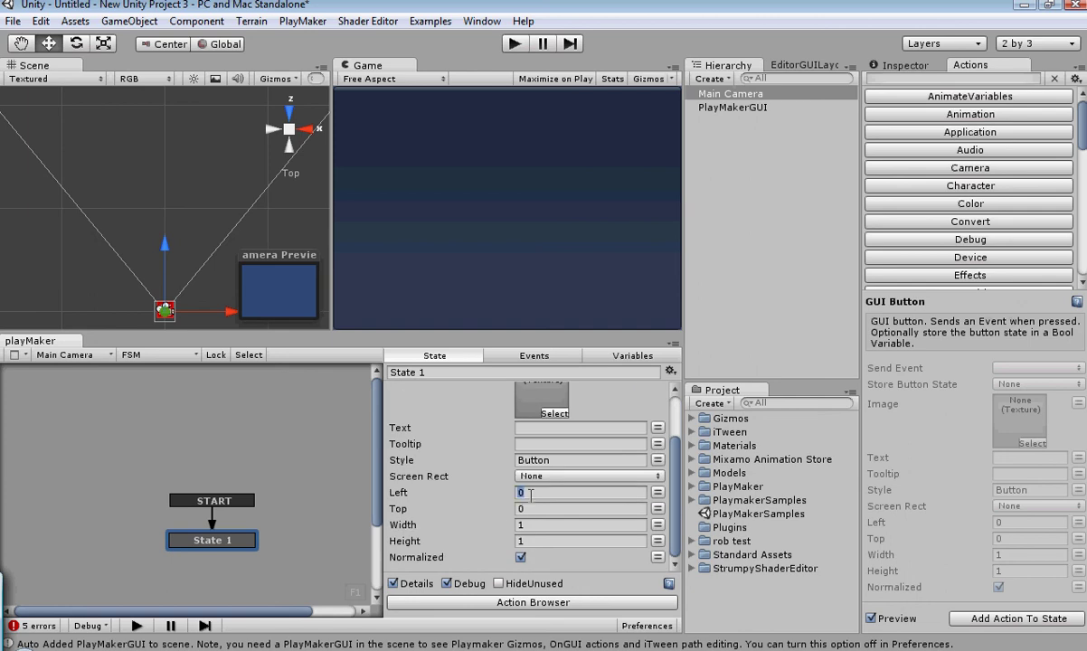
key("BackSpace")
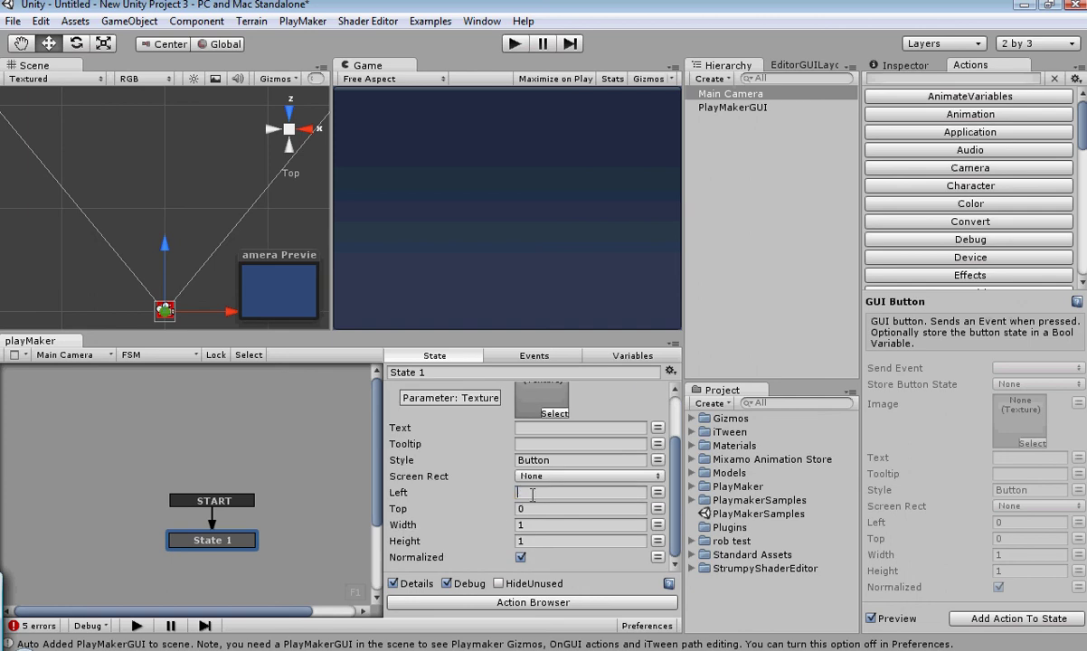
type("0.1")
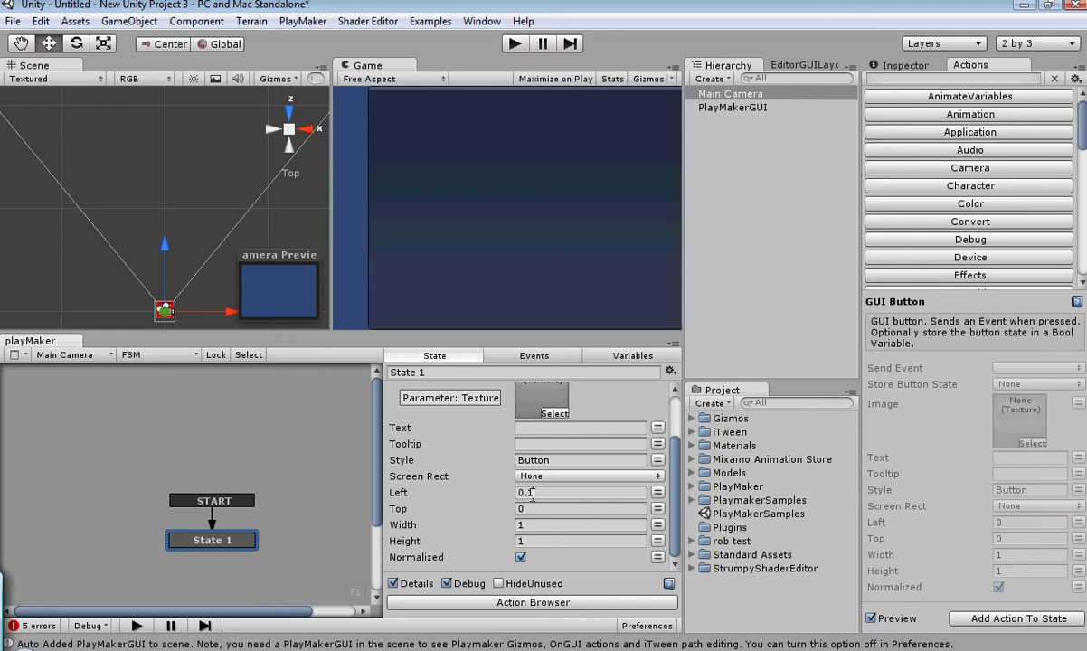
type("5")
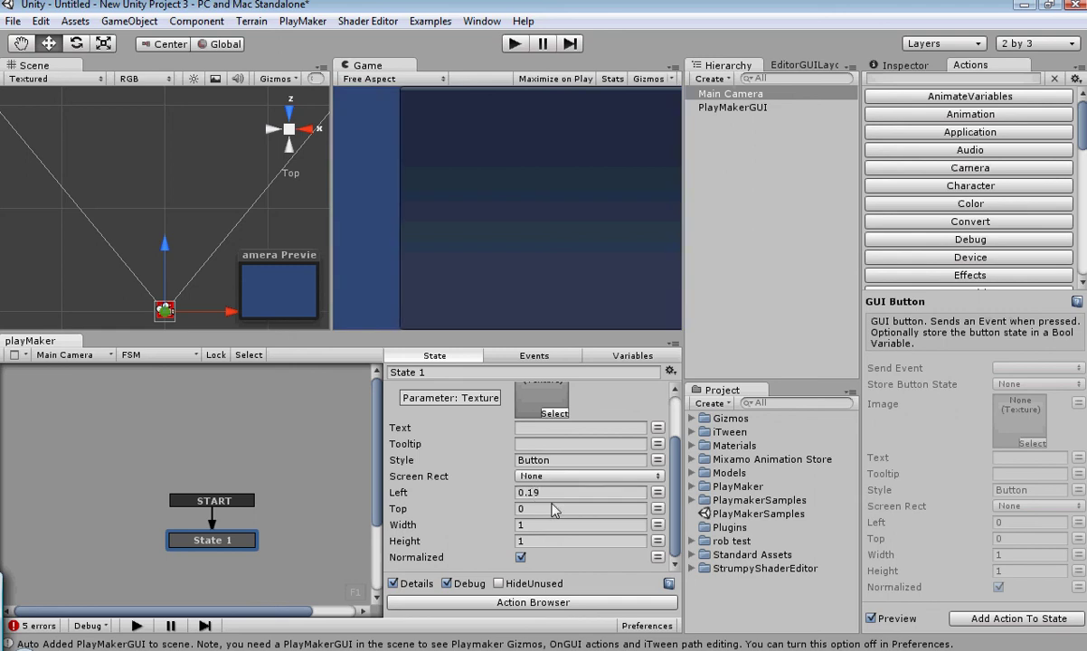
left_click(547, 508)
key("BackSpace")
type("0")
type(".16")
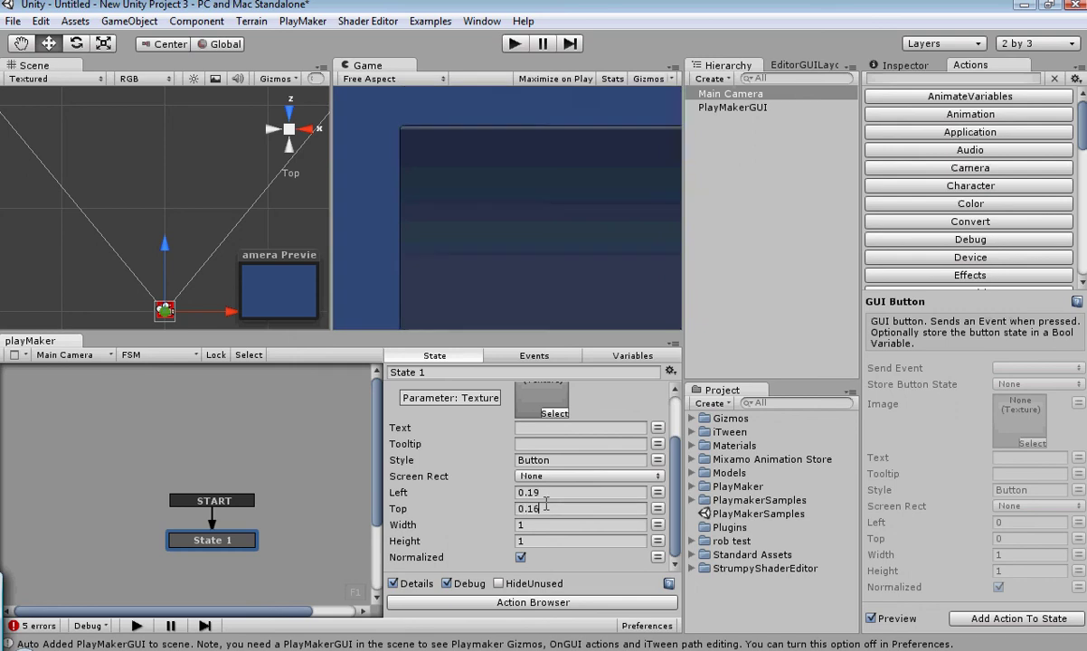
left_click(534, 525)
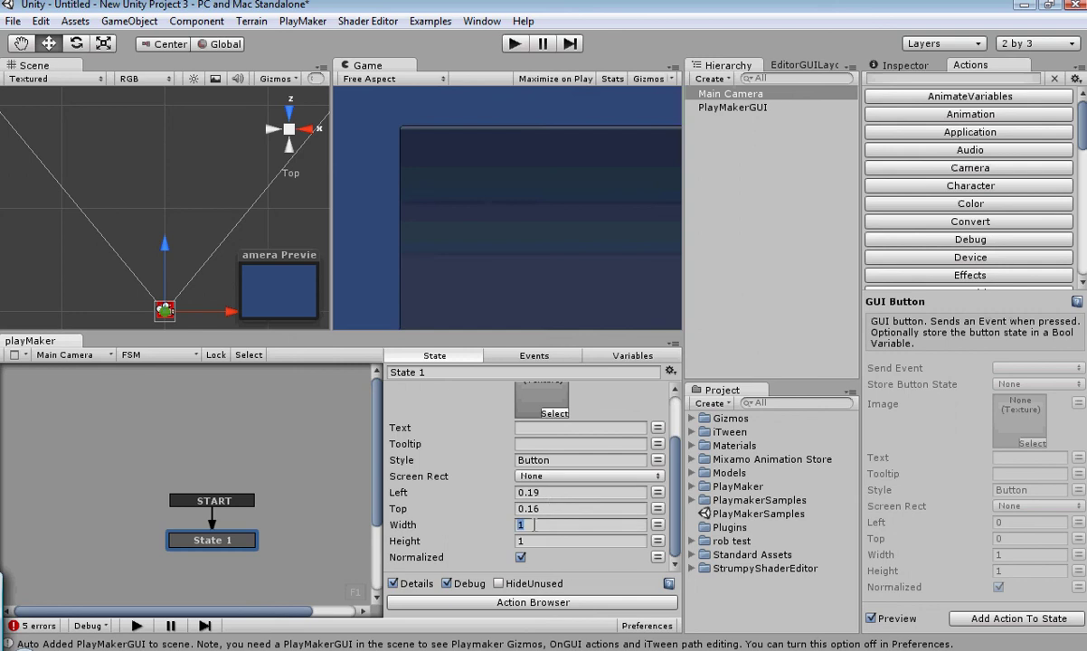
key("BackSpace")
type("0")
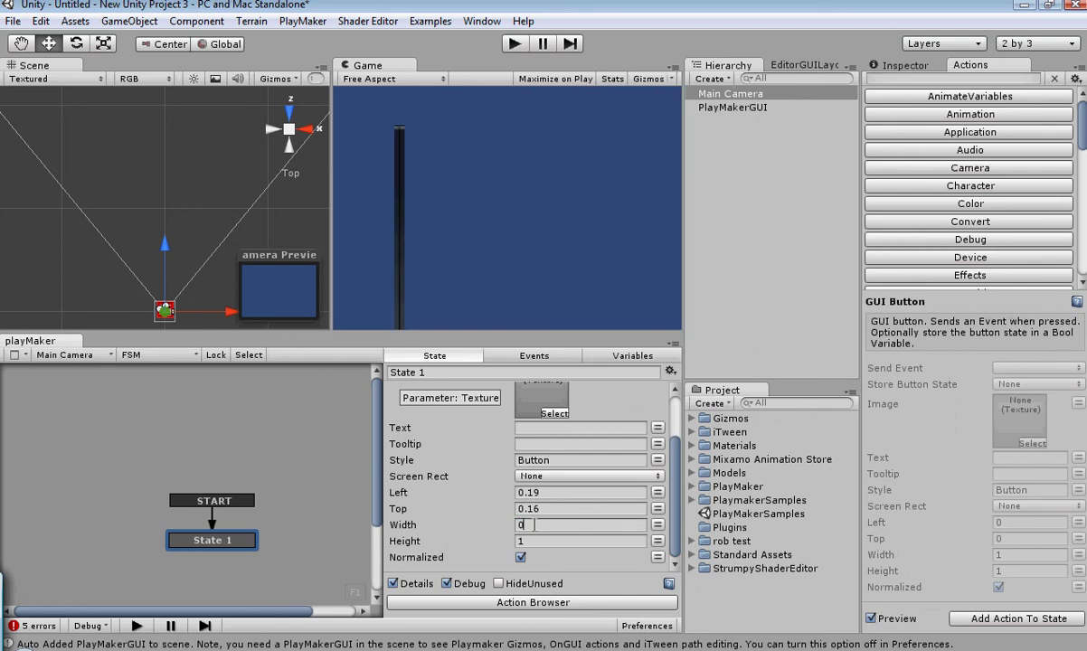
type(".1")
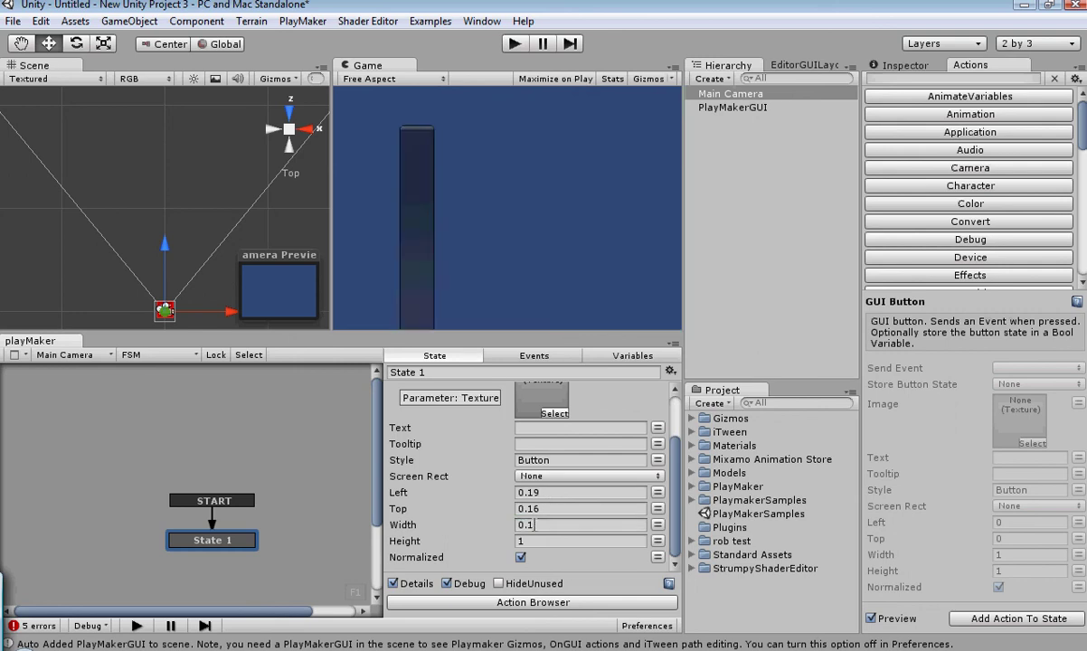
left_click(543, 540)
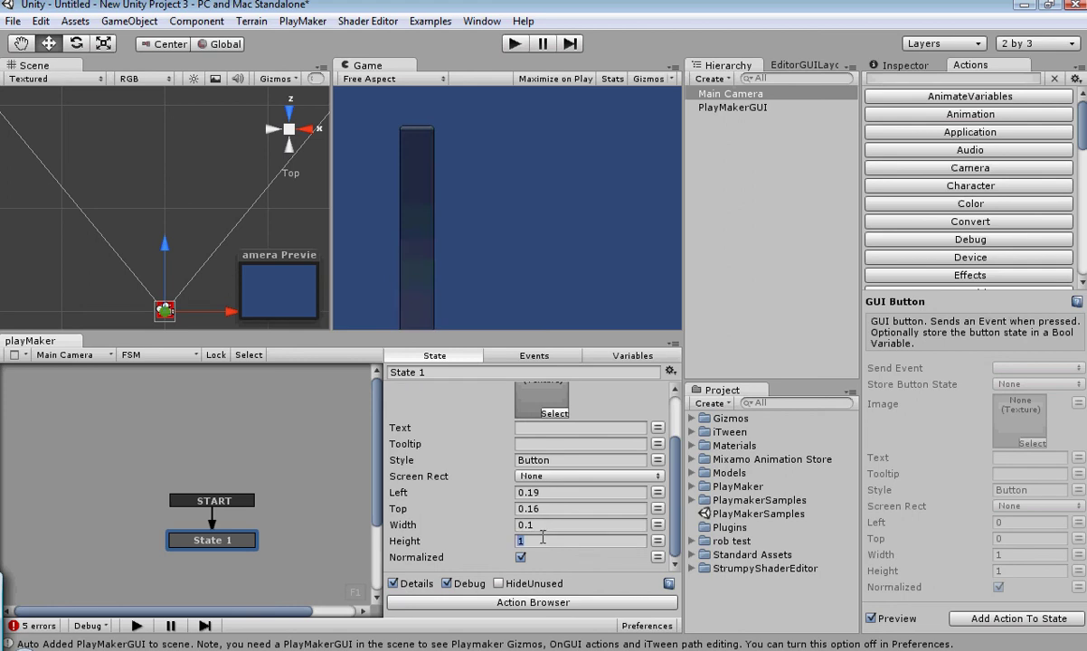
key("BackSpace")
type("0.")
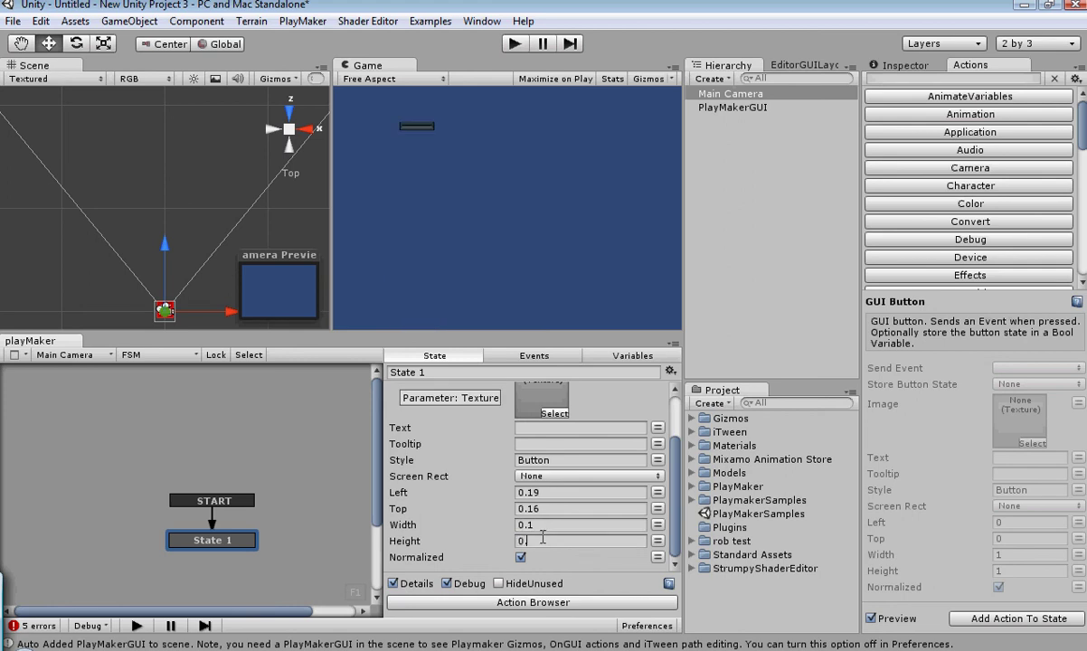
type("1")
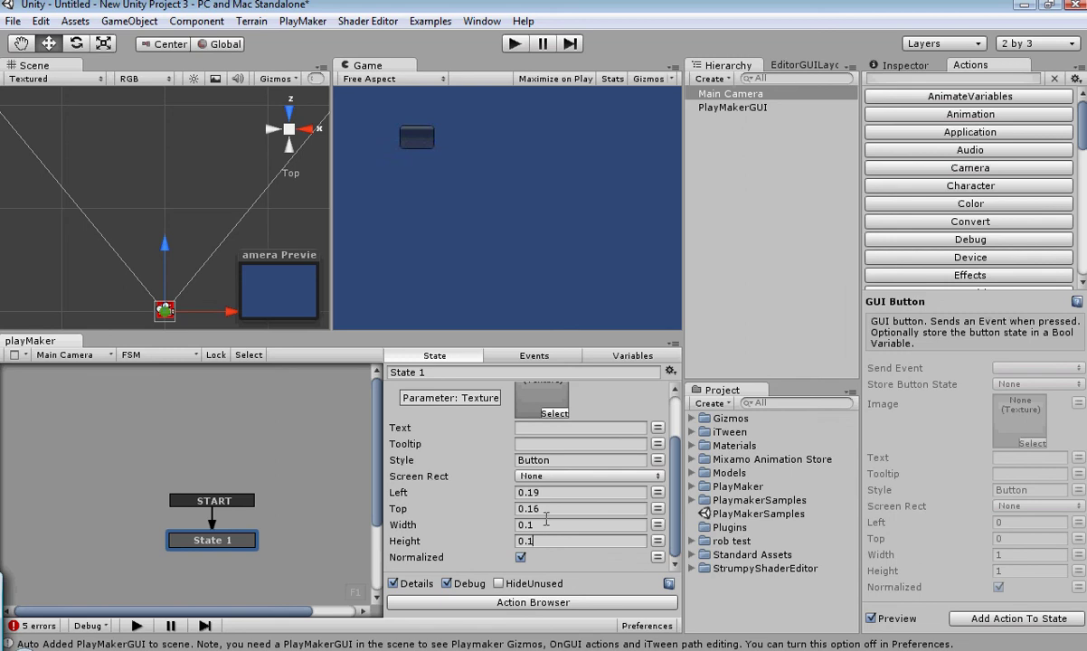
- Correct the button to width 0.5, height 0.16 and top 0.5
left_click(546, 522)
left_click(550, 524)
key("BackSpace")
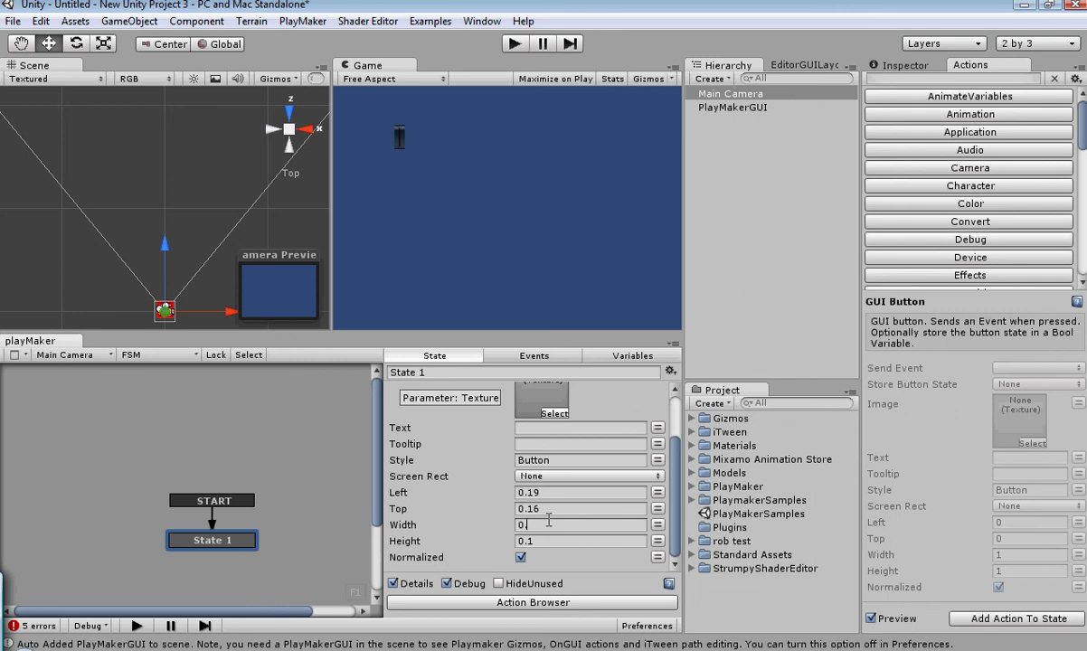
type("5")
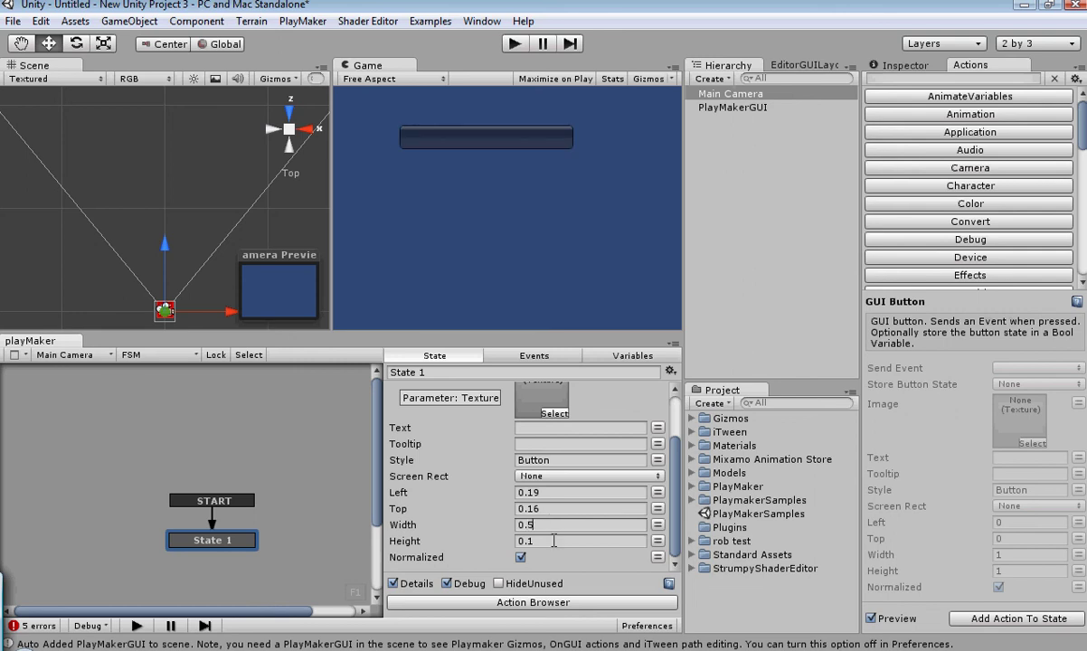
left_click(554, 541)
type("6")
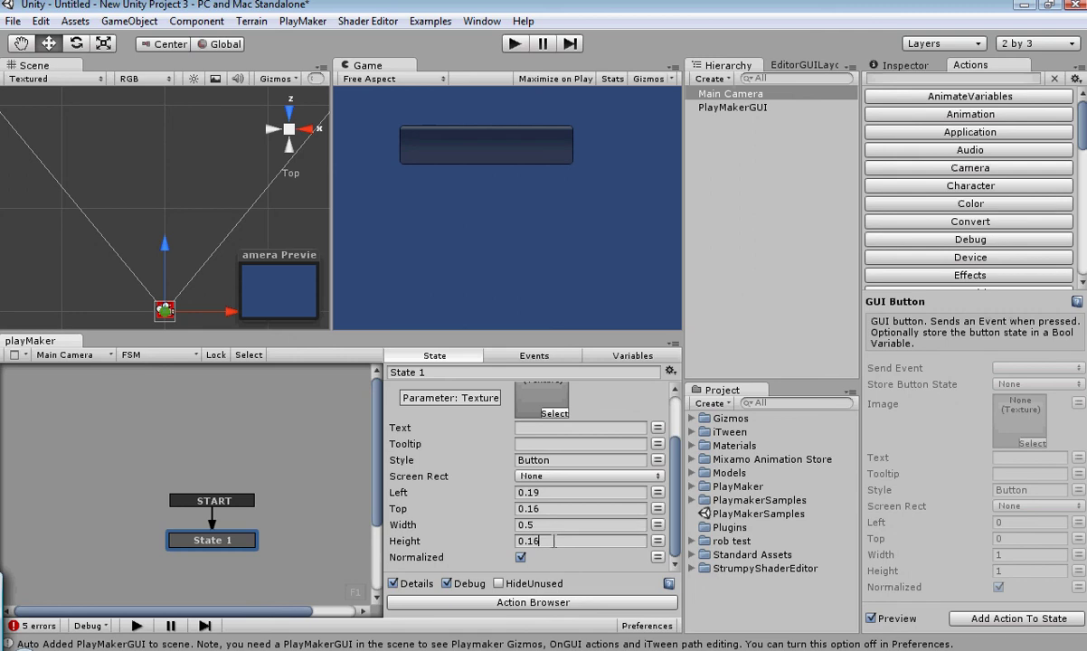
left_click(550, 509)
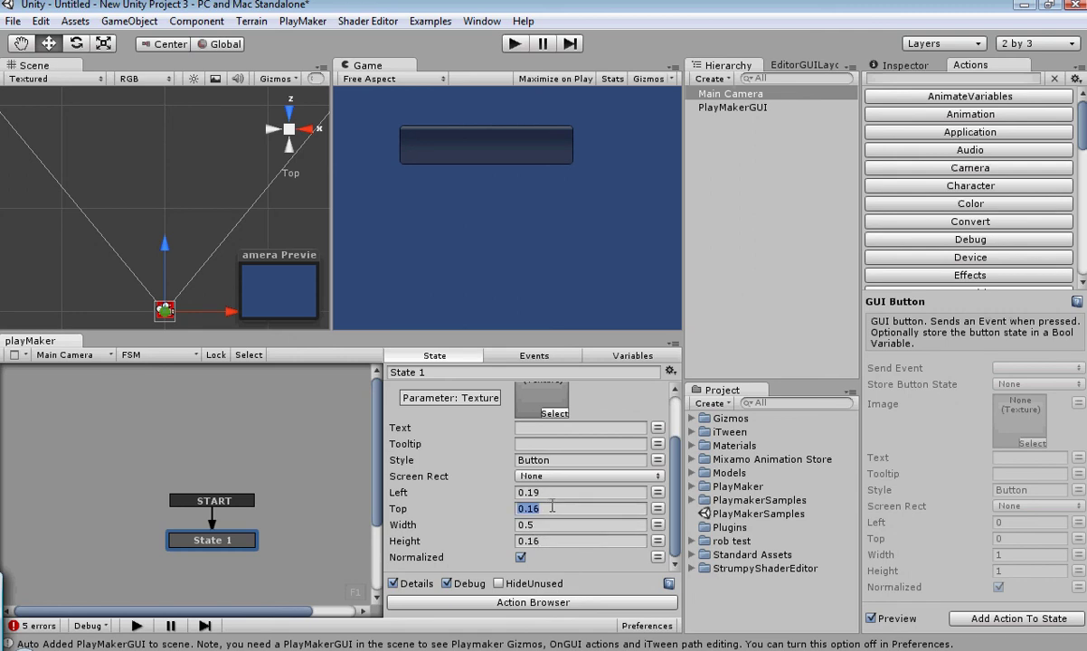
left_click(552, 509)
key("BackSpace")
key("BackSpace")
key("BackSpace")
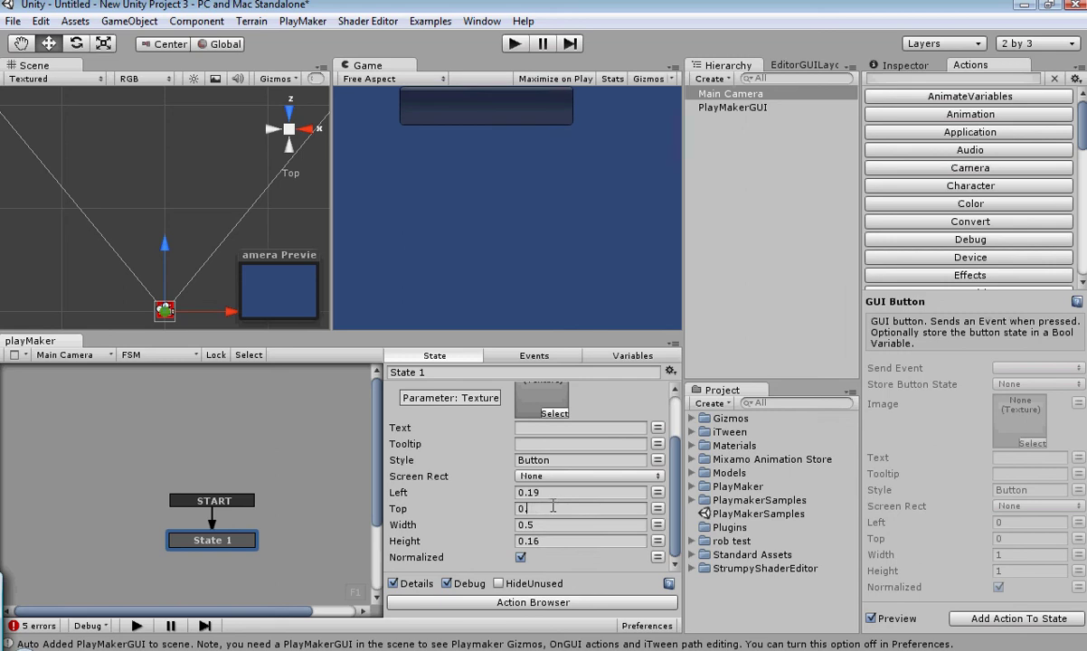
type(".5")
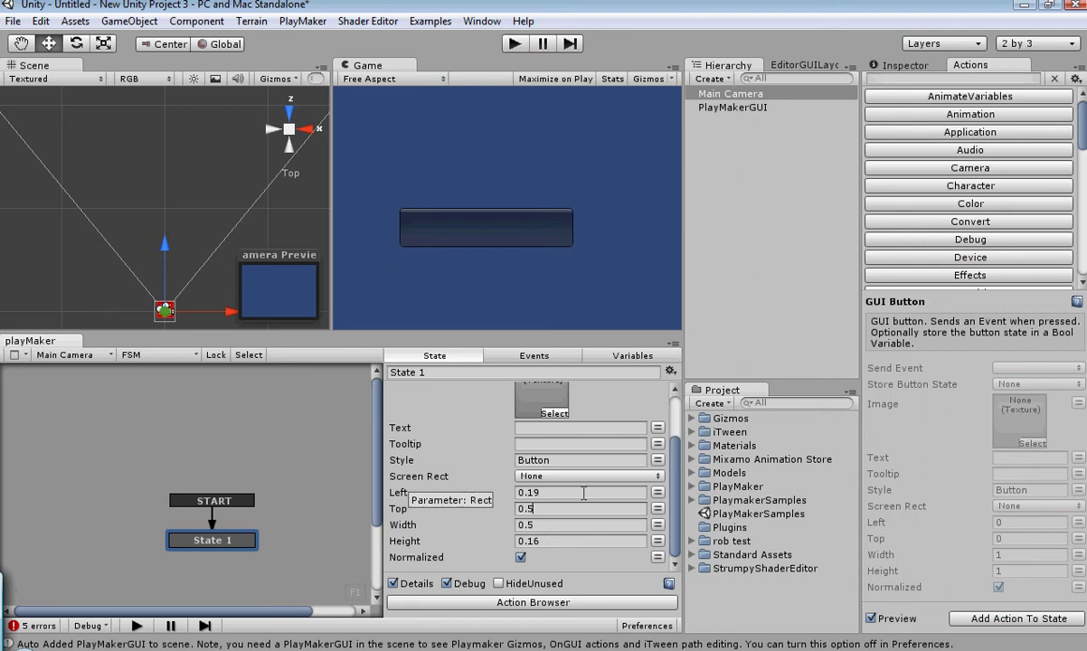
- Give the GUI button the label 'Start' and the tooltip '?level'
left_click(517, 428)
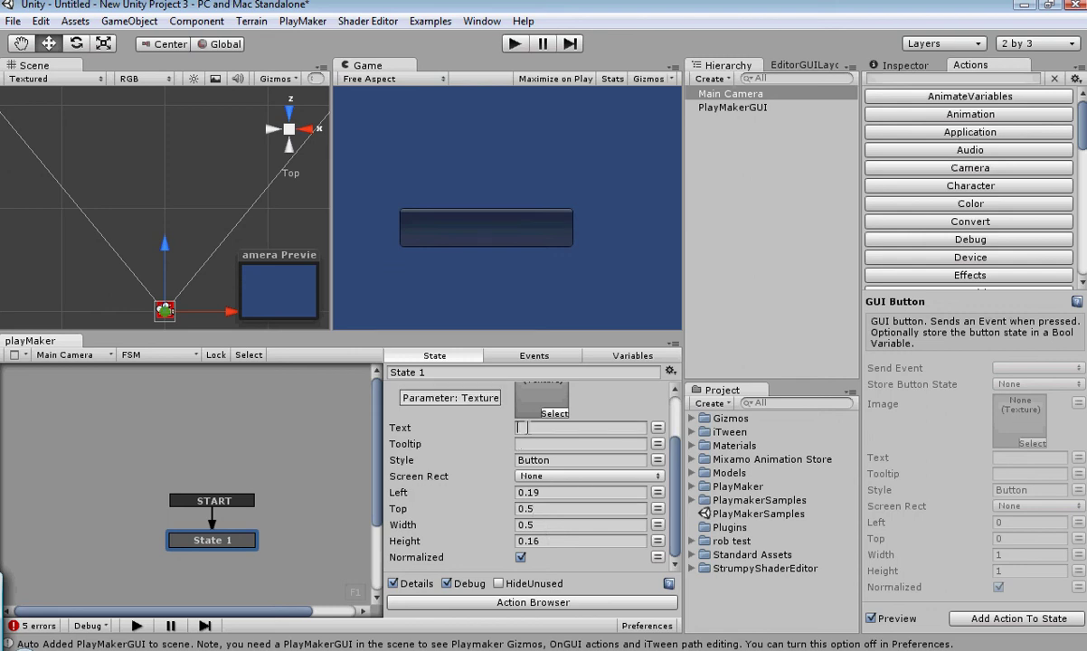
type("Start")
left_click(552, 444)
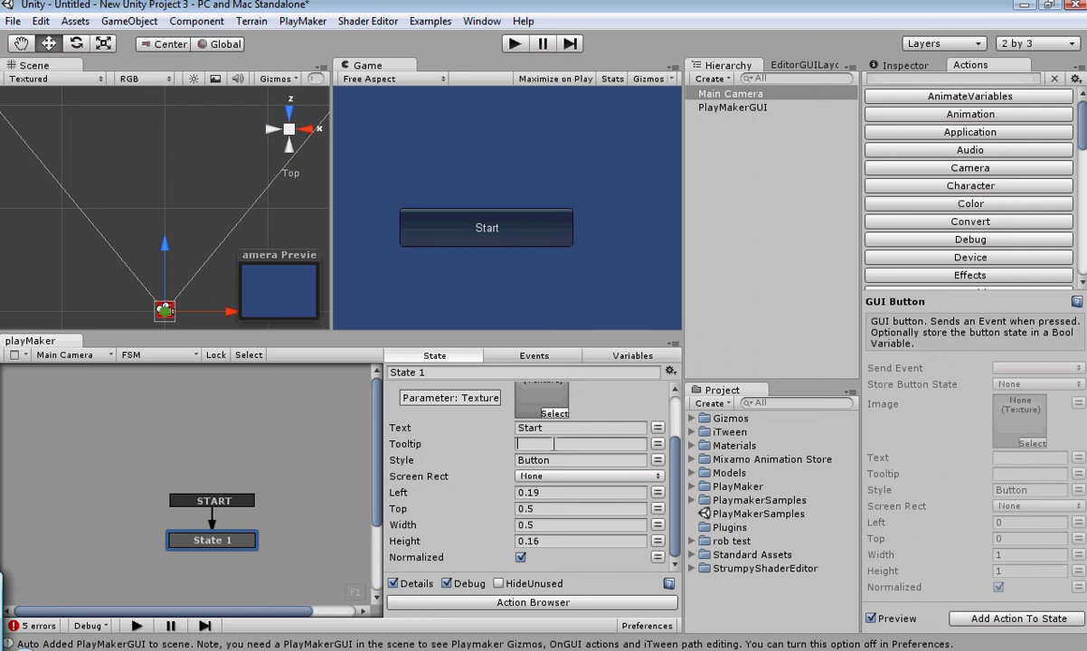
type("?L")
key("BackSpace")
type("leve")
type("l")
- Set Store Button State to the 'start' Bool variable
scroll(466, 457, "up", 3)
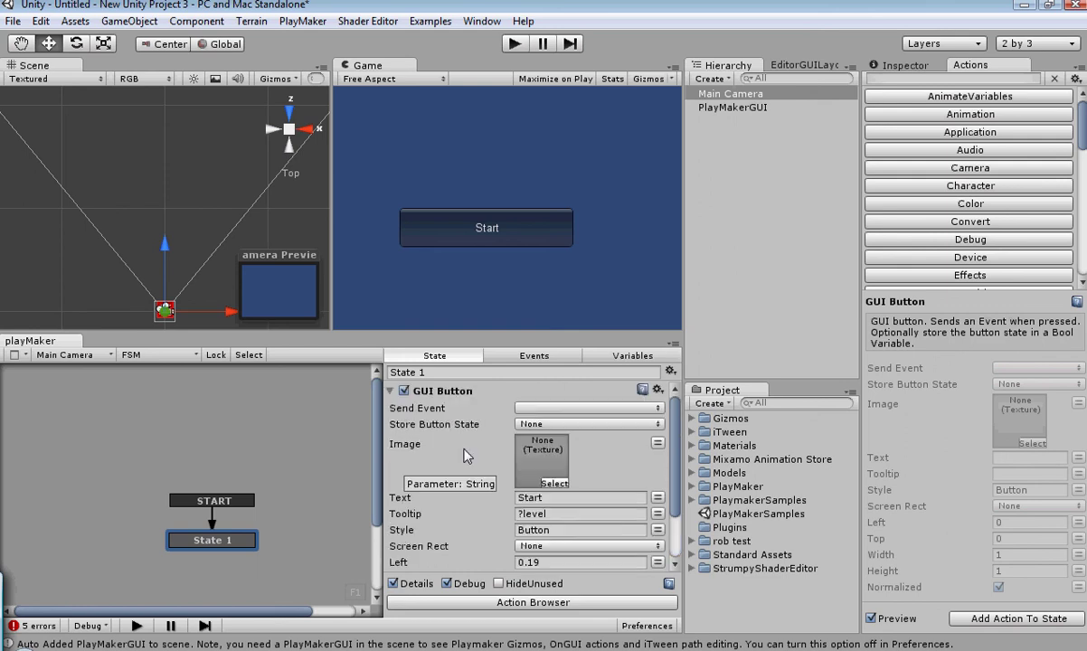
left_click(546, 415)
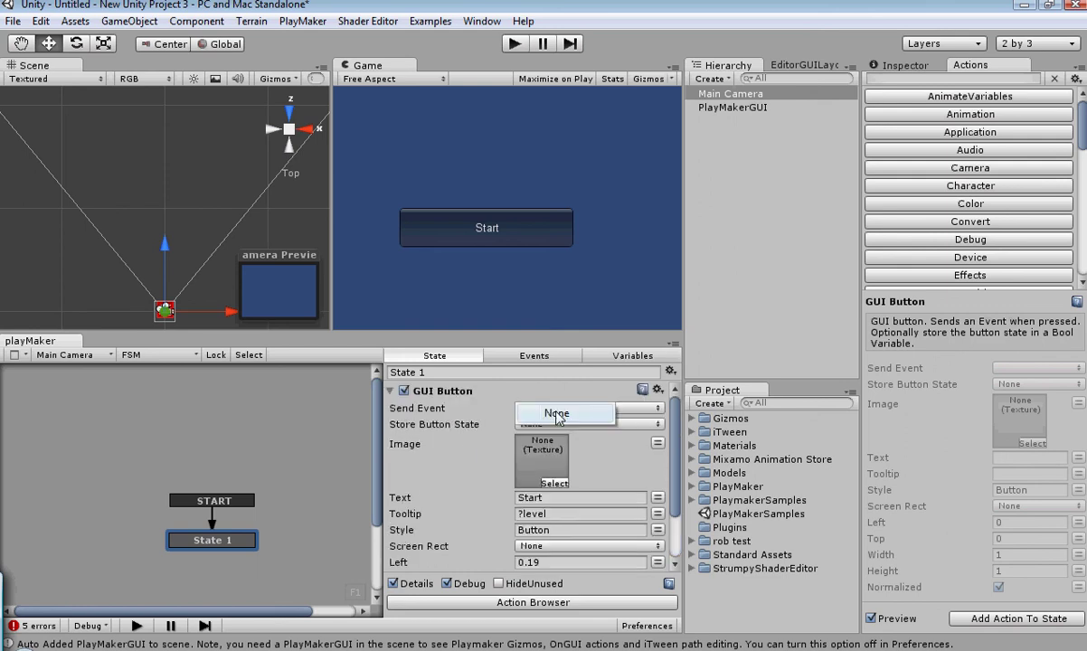
left_click(648, 415)
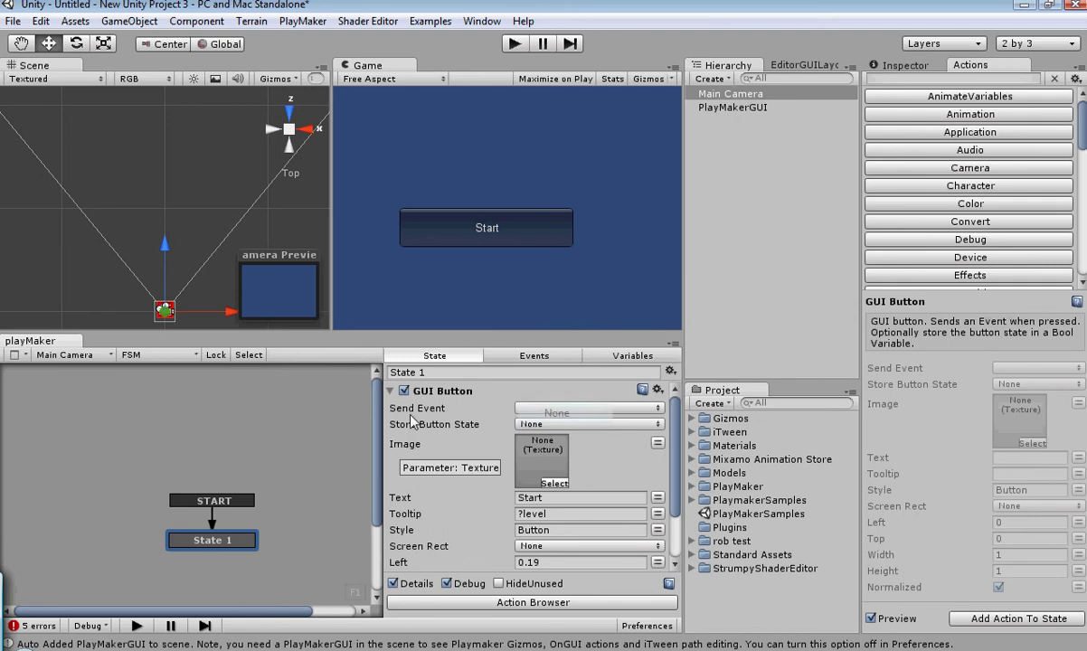
left_click(579, 408)
left_click(555, 449)
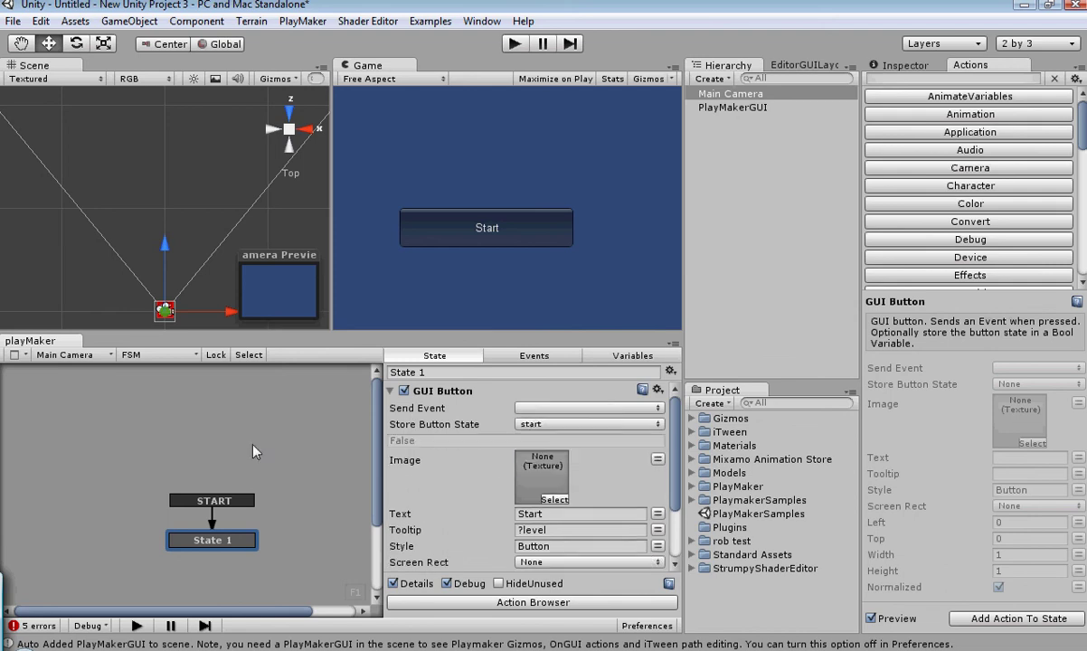
scroll(245, 463, "down", 3)
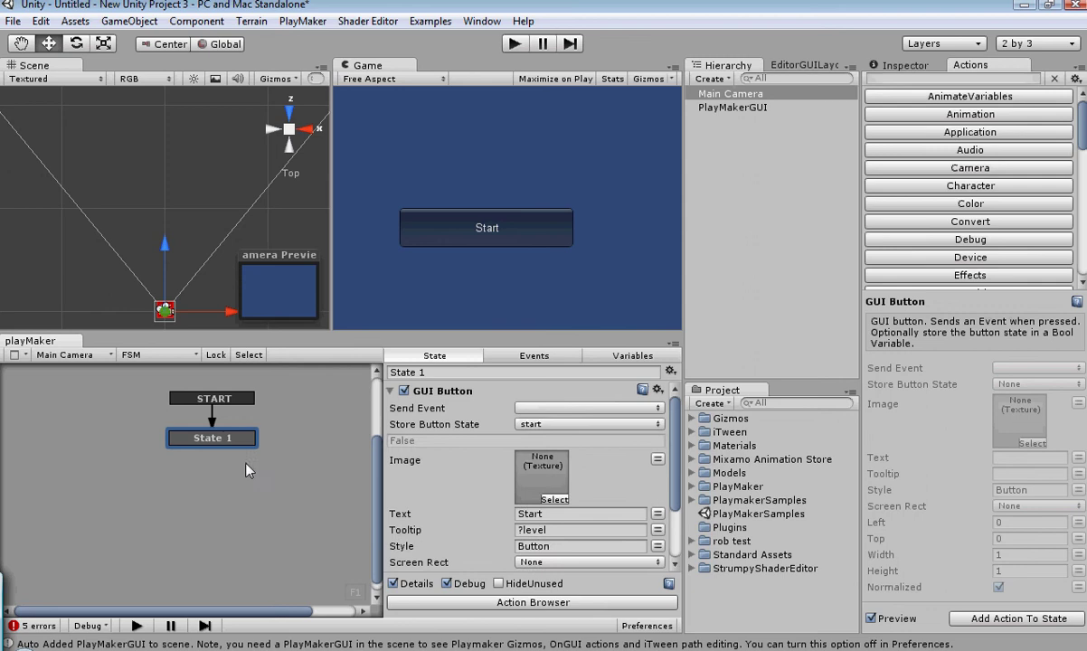
- Add State 2 to the graph and give it a Load Level action from the Level category
right_click(270, 527)
left_click(288, 540)
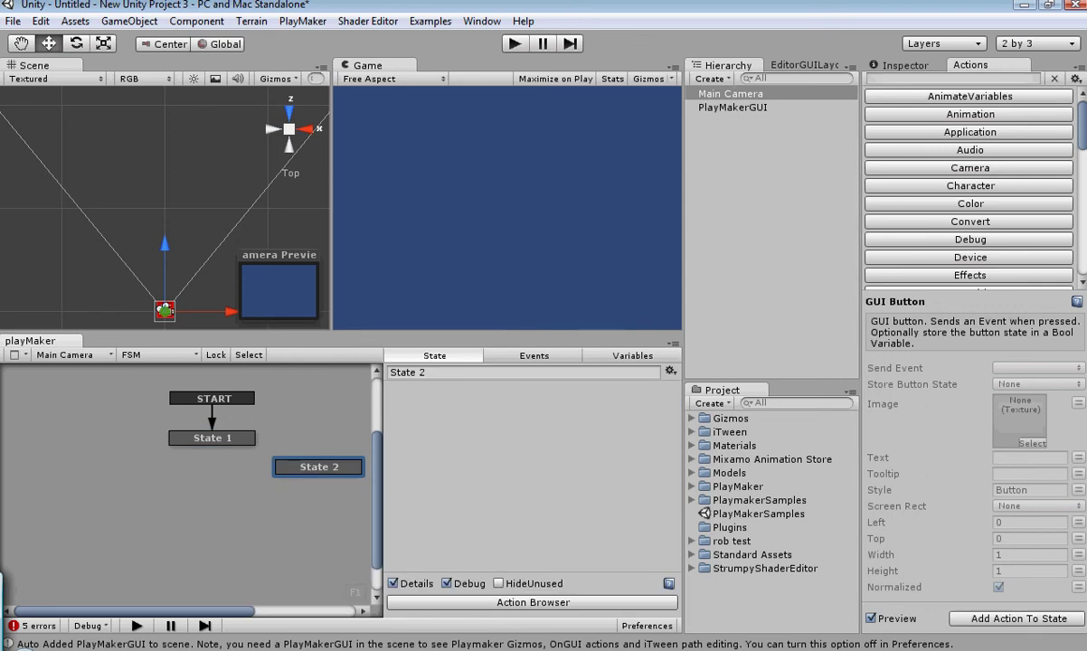
left_click_drag(1082, 142, 1083, 210)
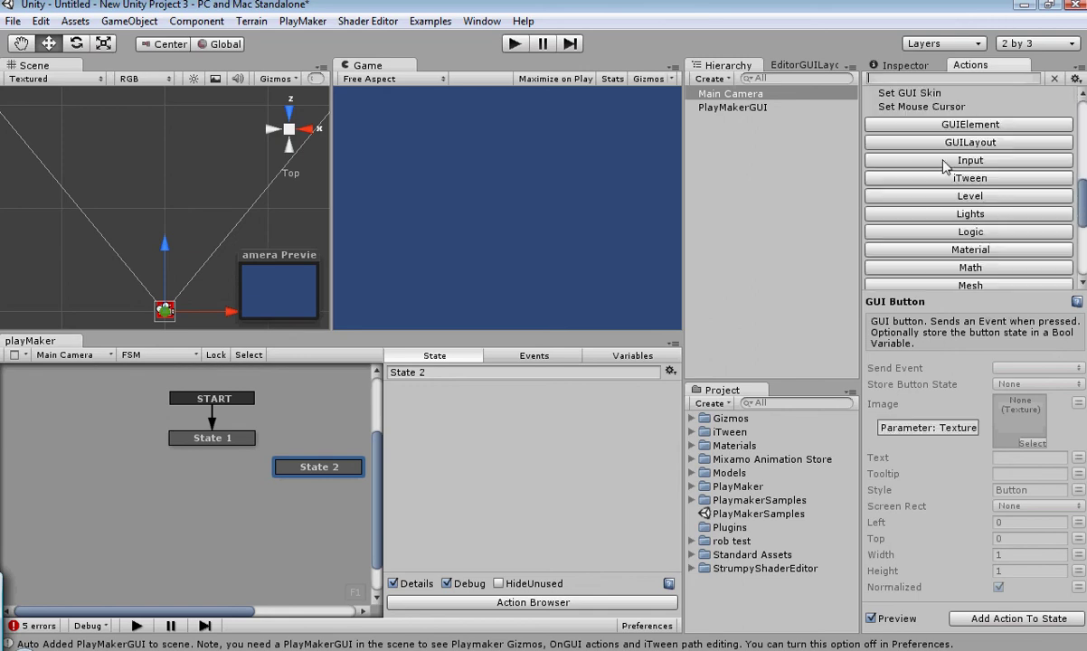
left_click(970, 195)
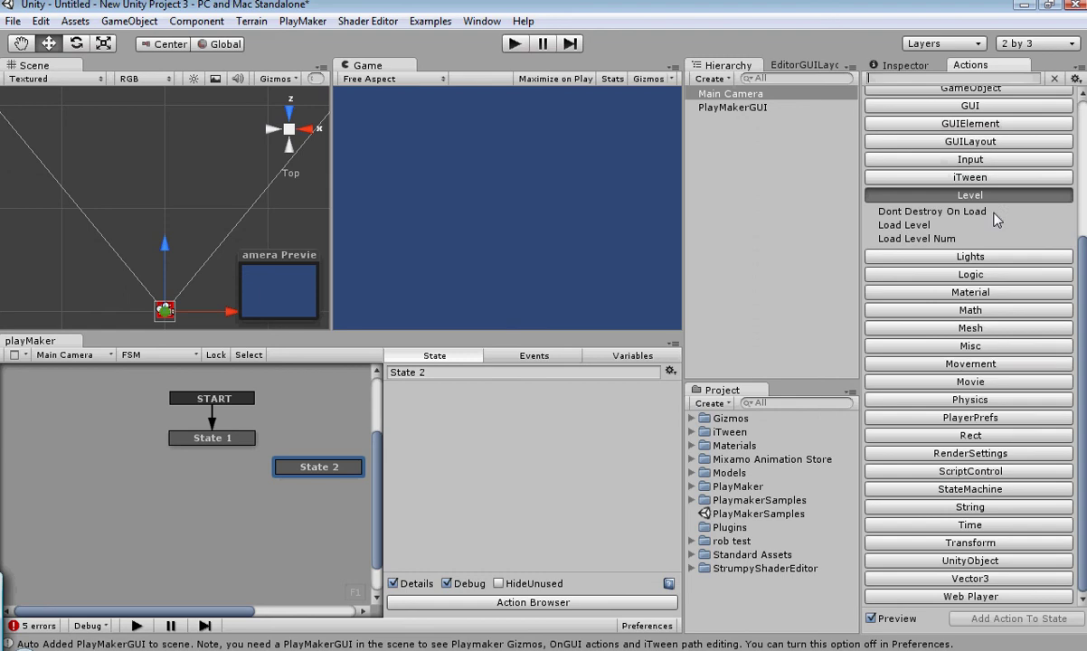
left_click(892, 226)
- Add Load Level to State 2 and link State 1 to it with a LEVEL LOADED transition
left_click(992, 624)
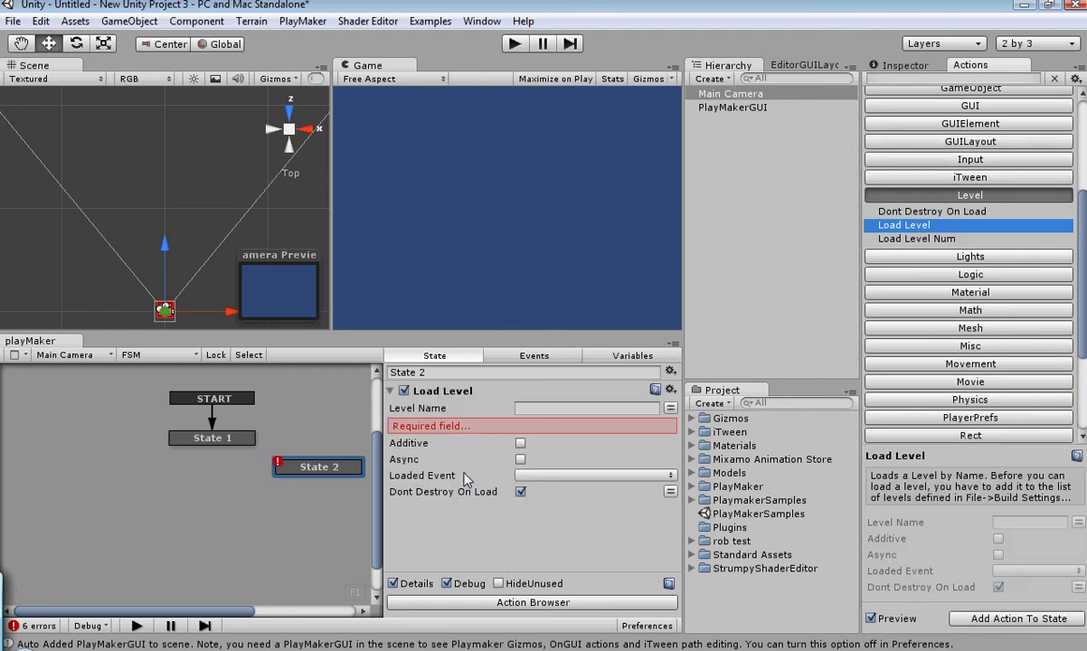
right_click(210, 451)
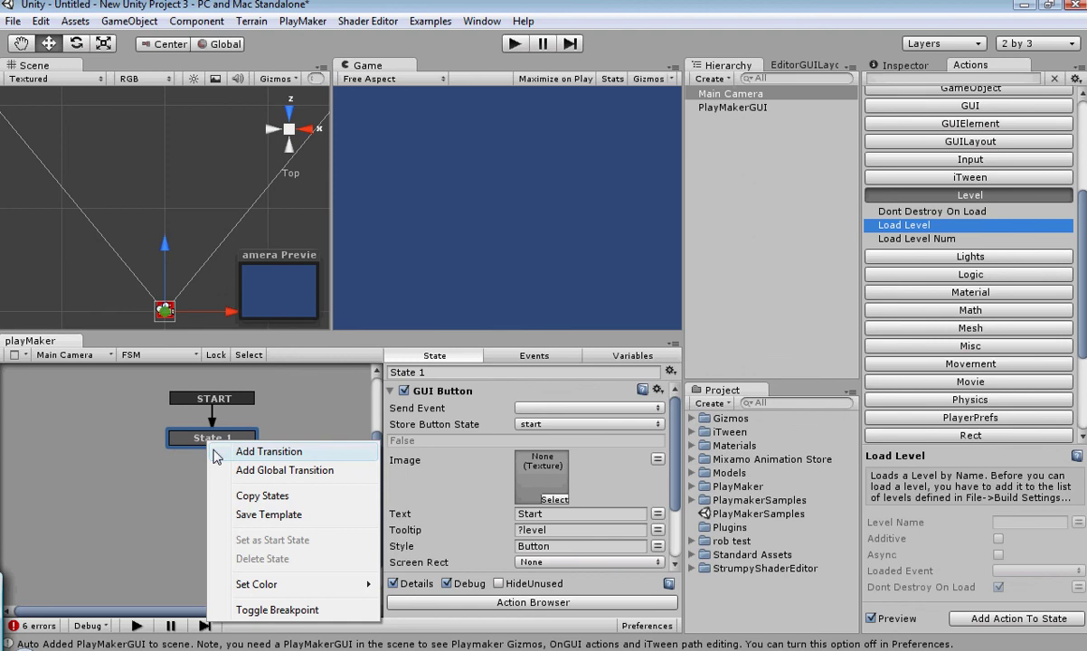
left_click(217, 449)
right_click(217, 460)
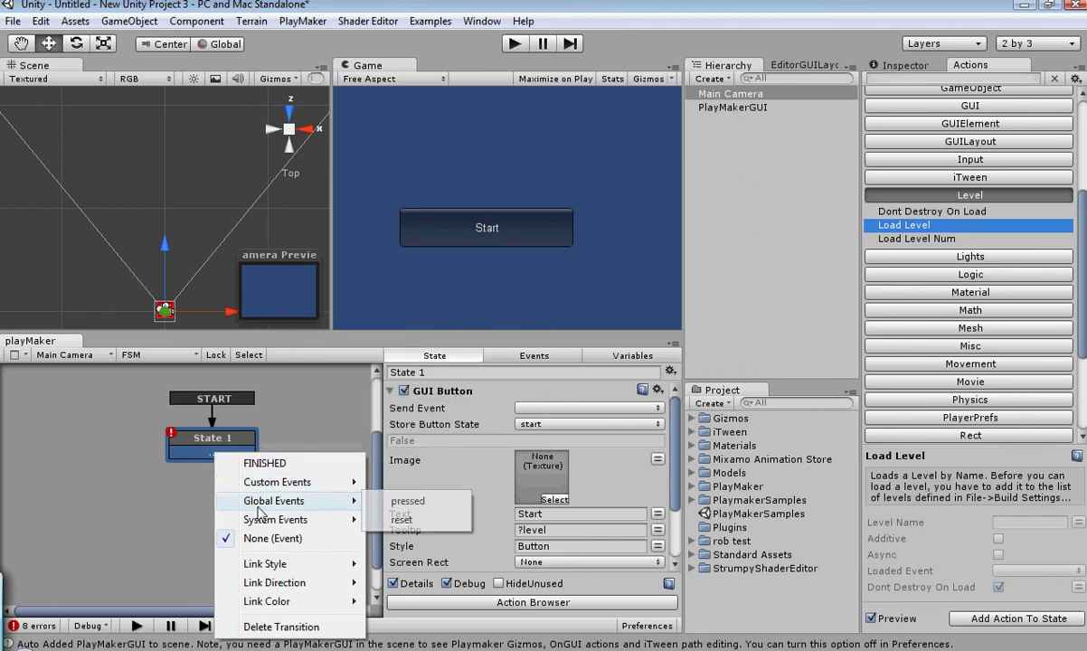
mouse_move(276, 519)
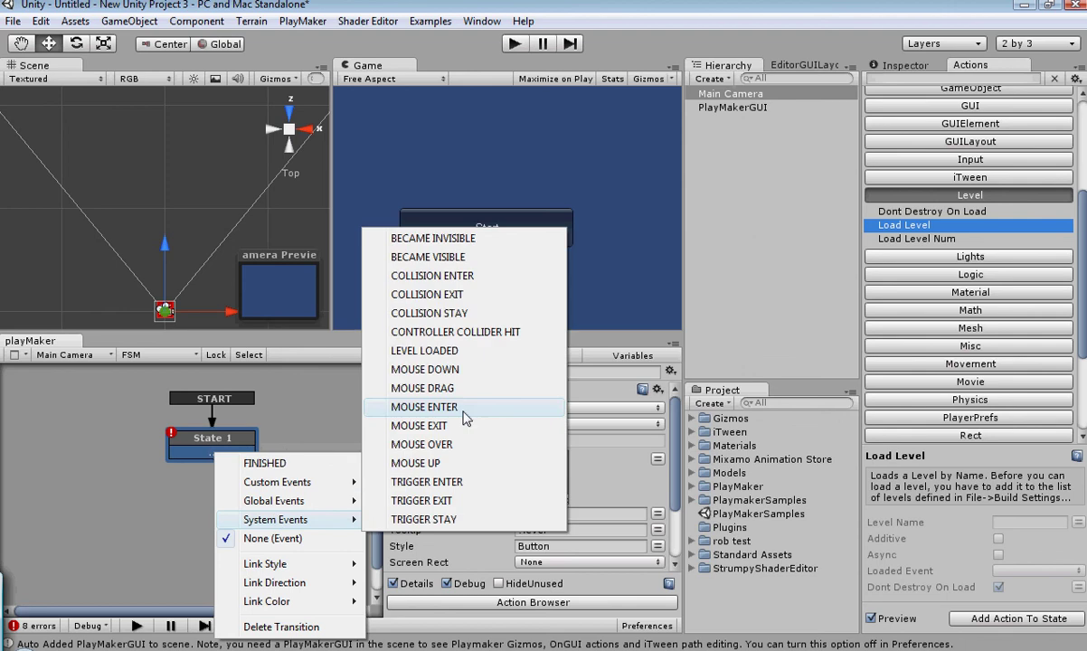
left_click(425, 350)
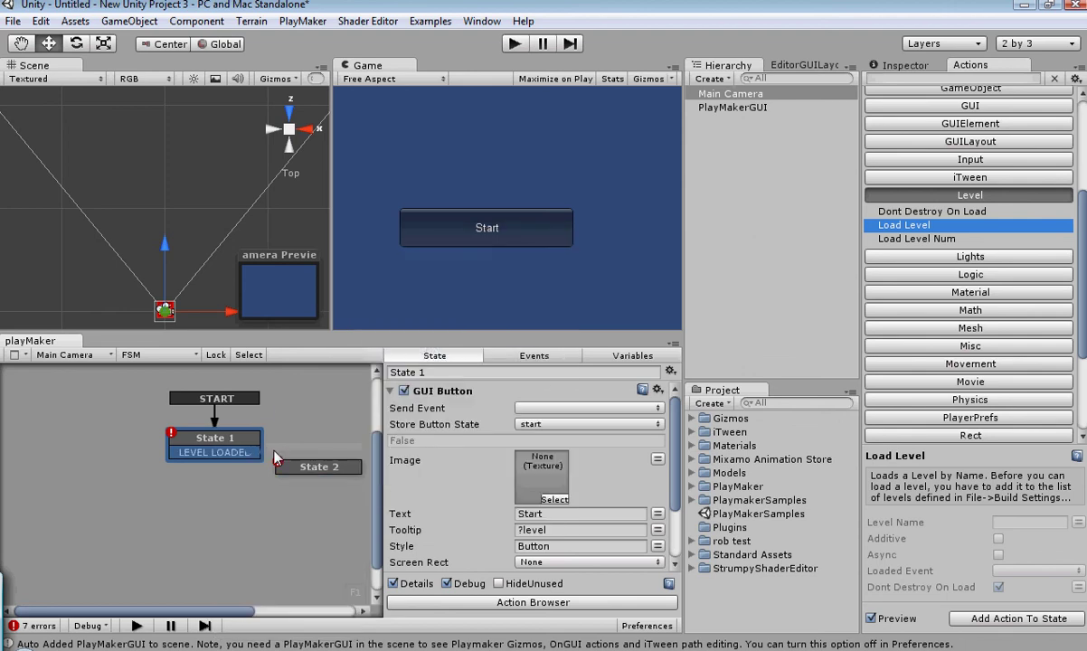
left_click_drag(276, 458, 294, 465)
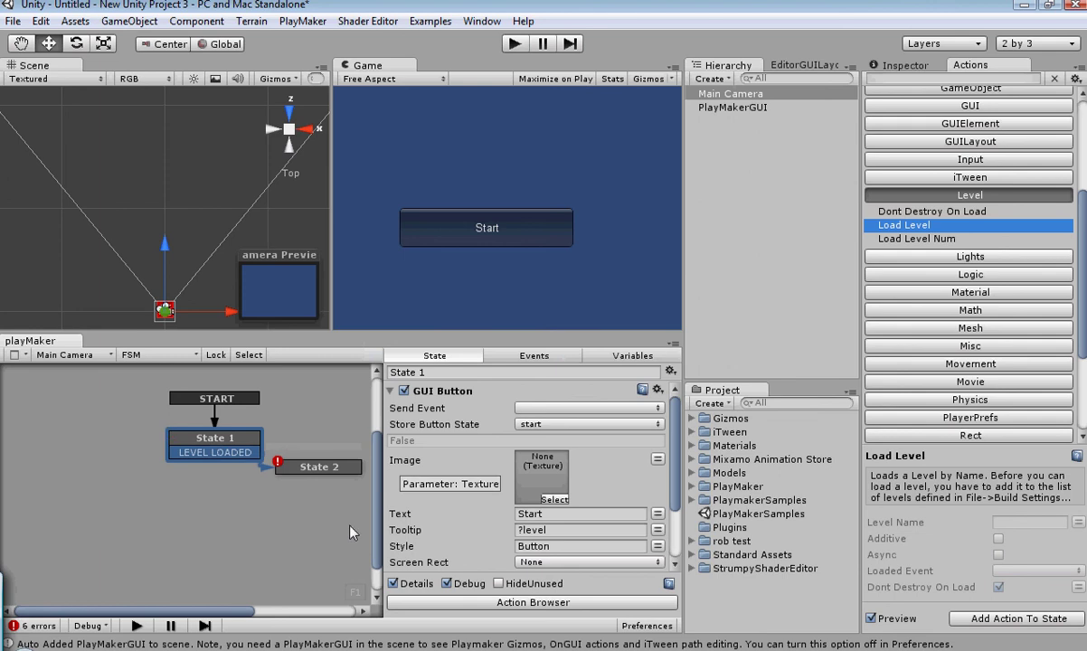
- Rename State 2 to 'level'
left_click(345, 469)
left_click(435, 372)
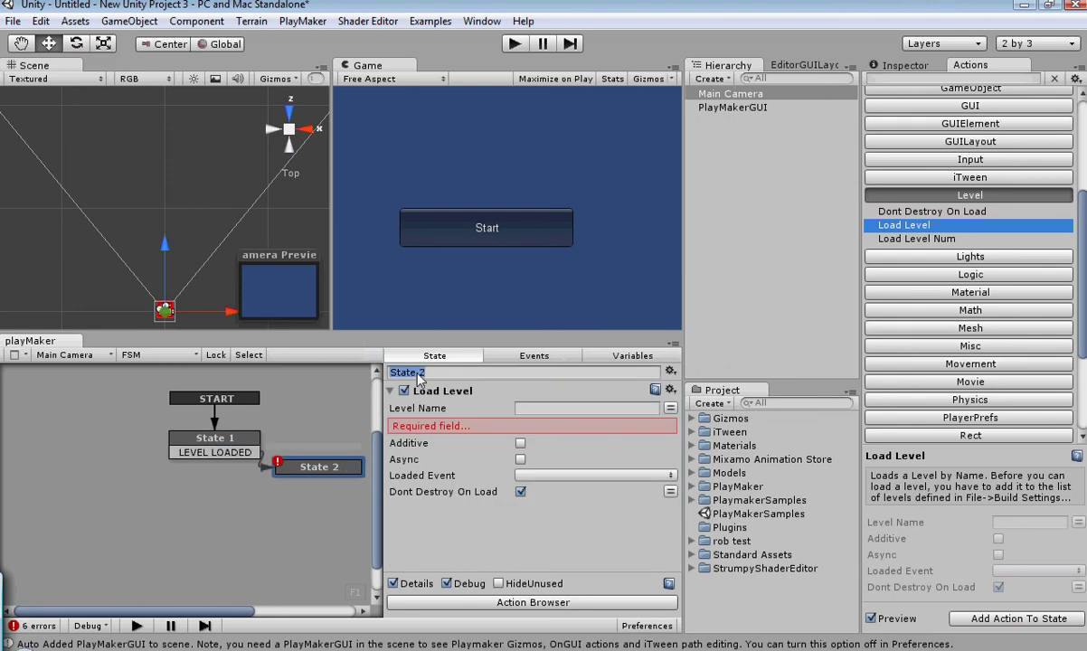
key("BackSpace")
type("S")
type("lev")
type("e")
type("l")
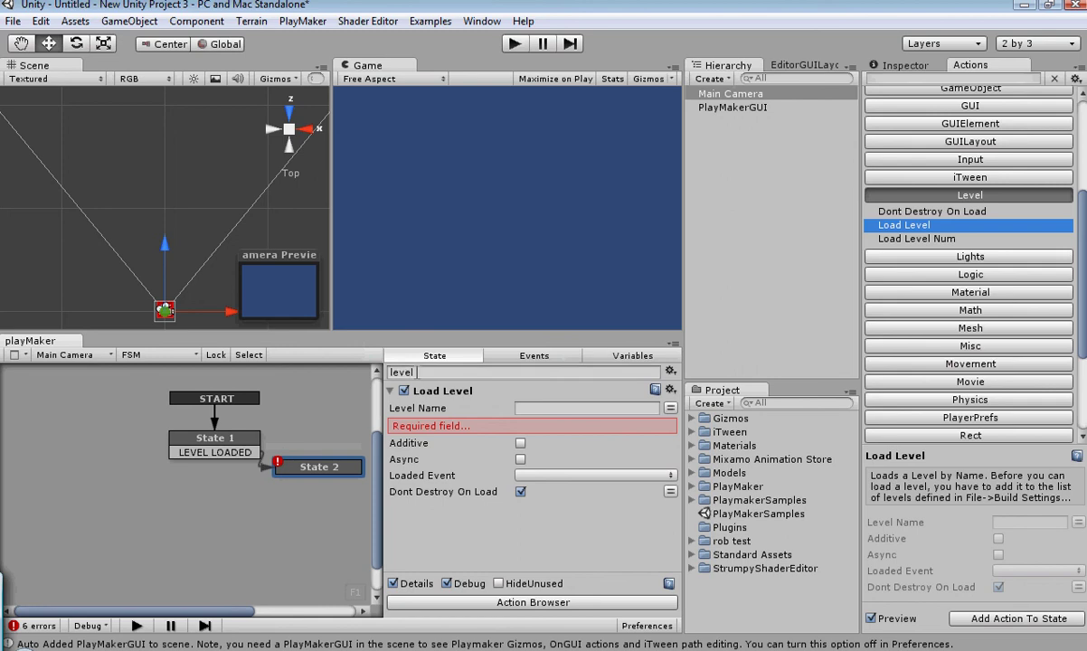
key("Return")
- Set Load Level's level name to 'pick up2' and turn off Dont Destroy On Load
left_click(534, 410)
type("p")
type("l")
type("c")
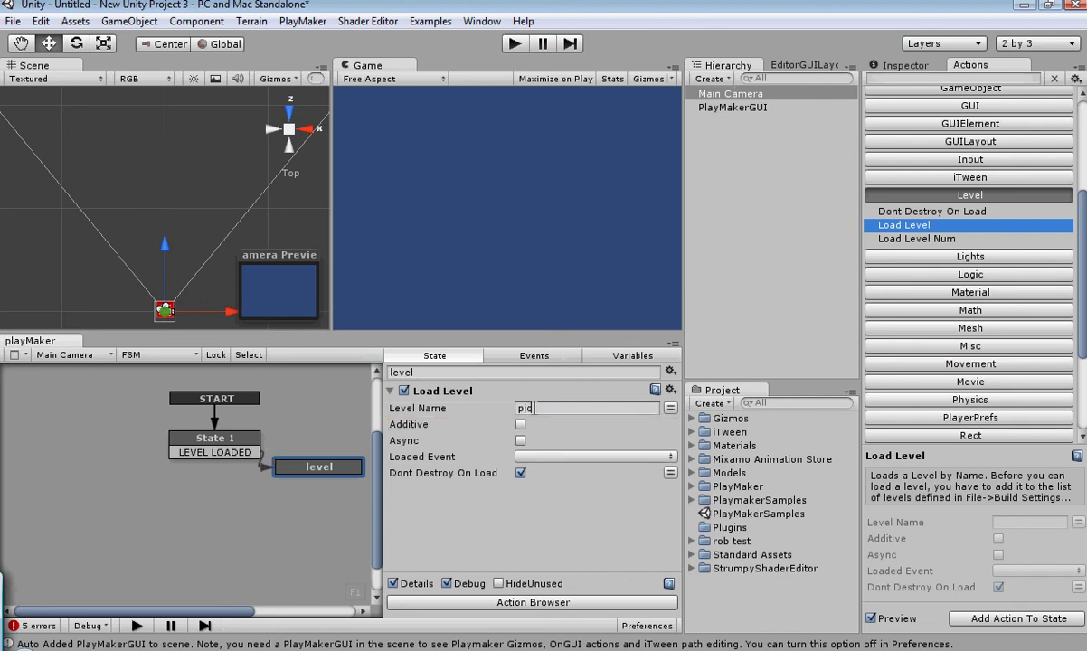
type("k up")
type("2")
left_click(520, 473)
left_click(521, 473)
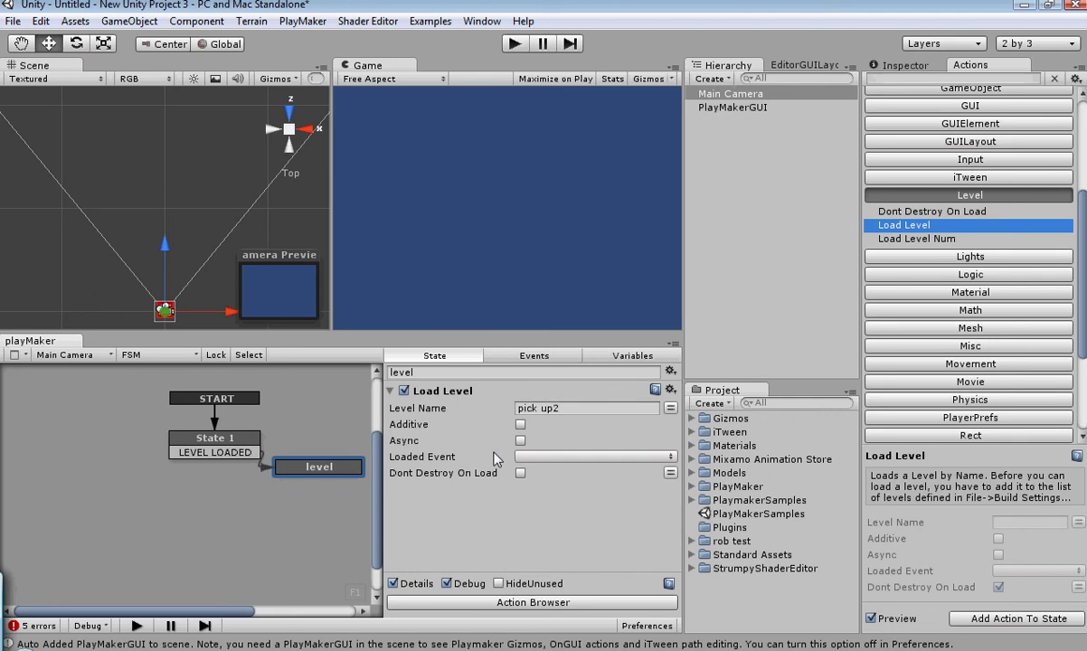
left_click(267, 466)
- Make State 1's GUI Button send the LEVEL LOADED event
left_click(549, 410)
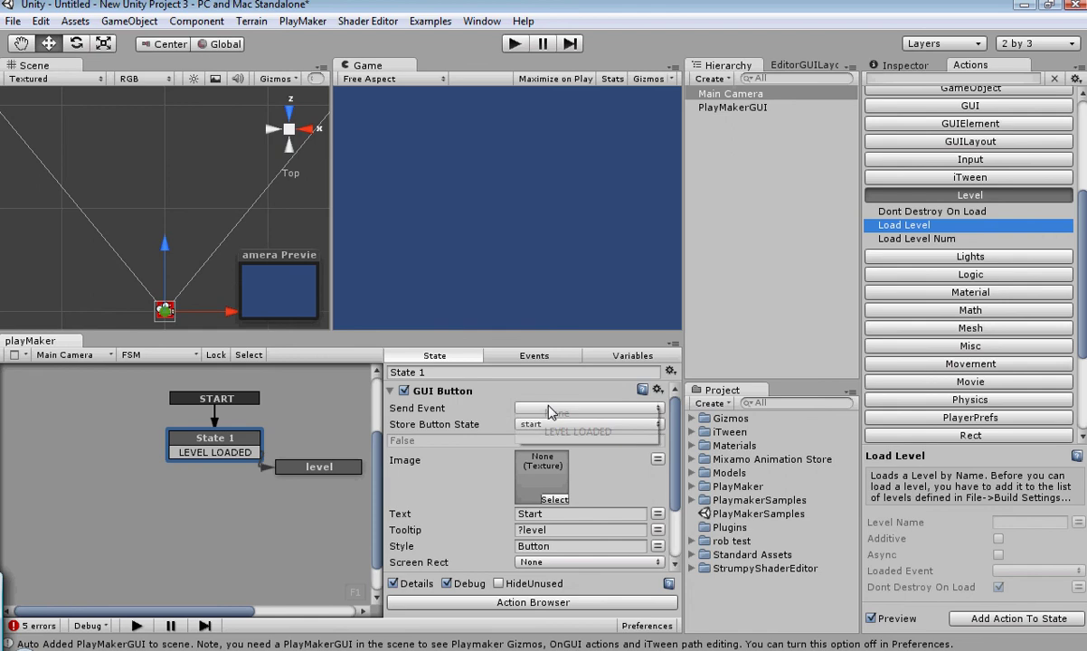
left_click(532, 433)
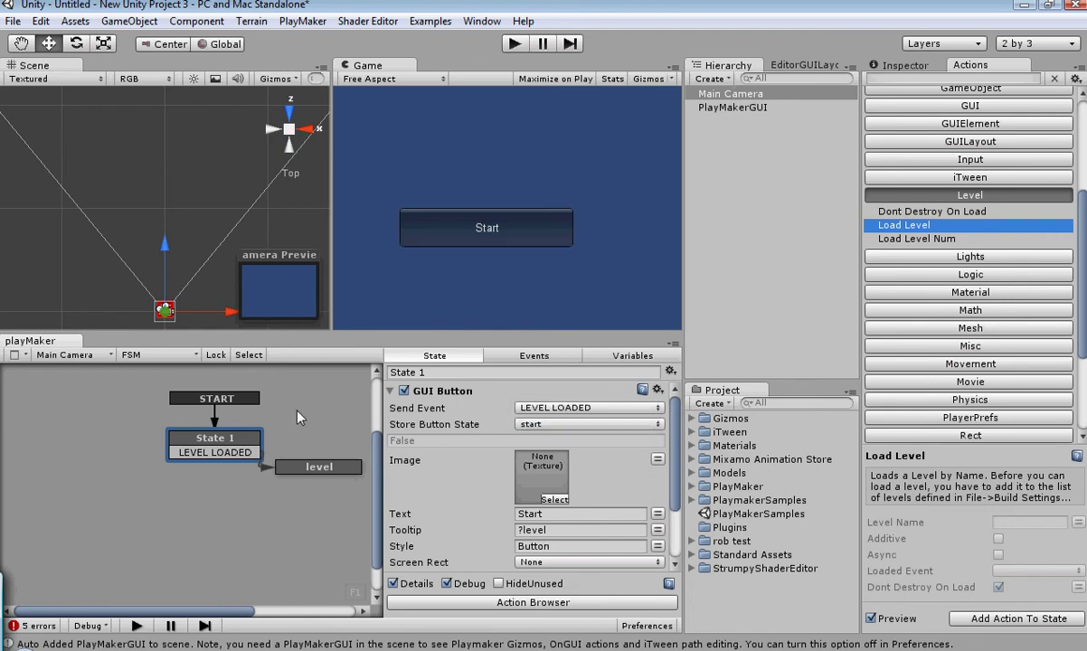
scroll(479, 460, "down", 3)
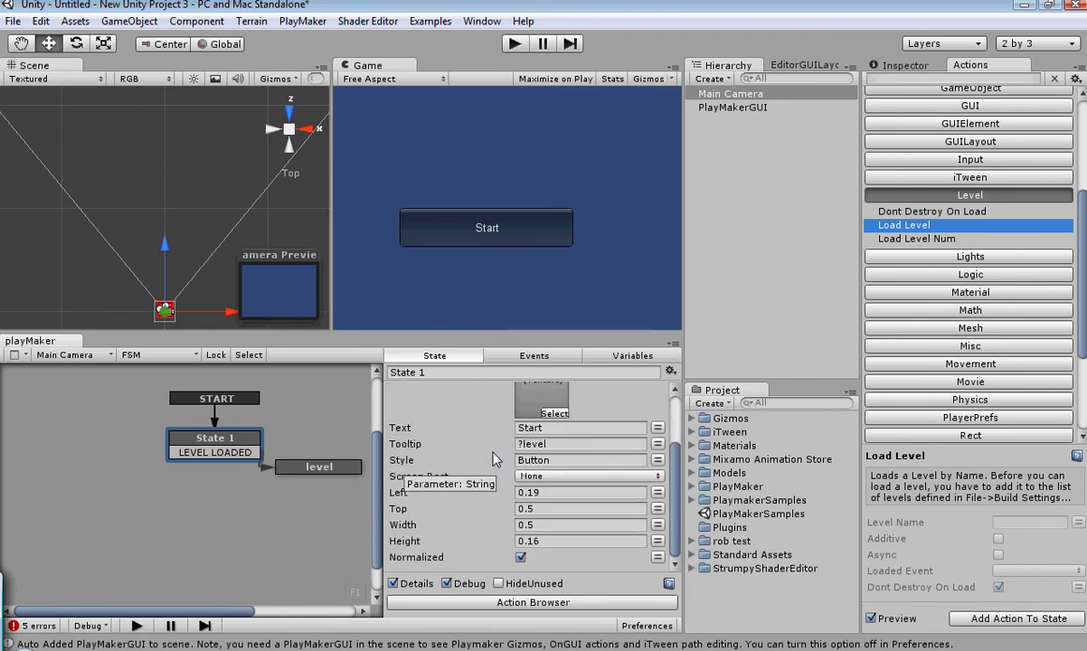
- Change the button's tooltip text to 'level'
left_click(558, 443)
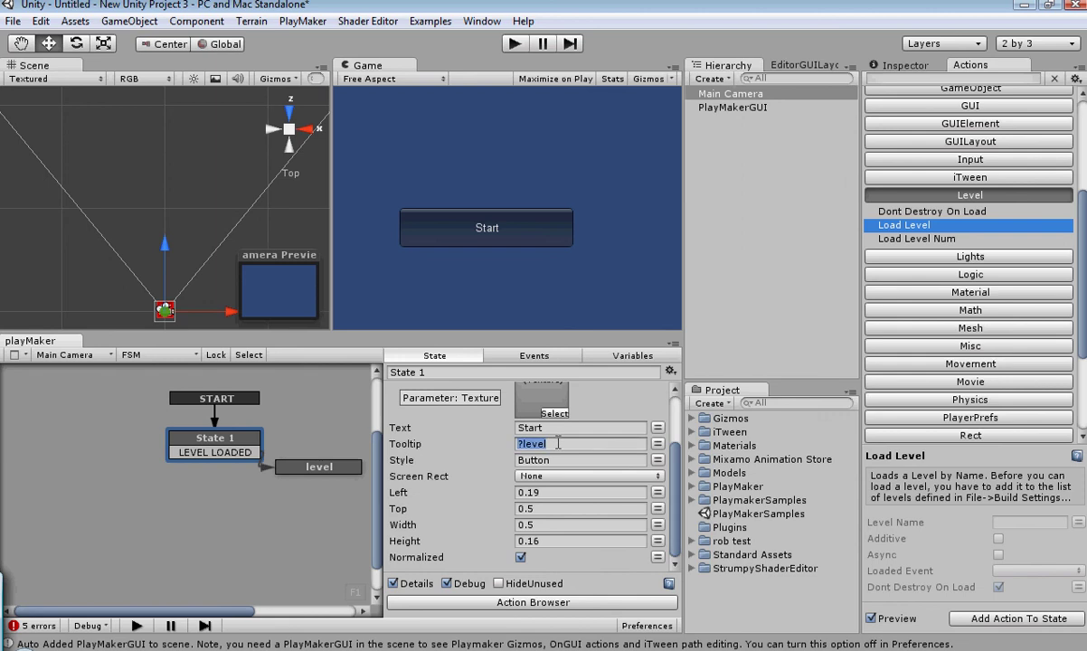
key("BackSpace")
type("(")
type("vel")
- Review the level state's load settings, then return to State 1's button action
left_click(305, 472)
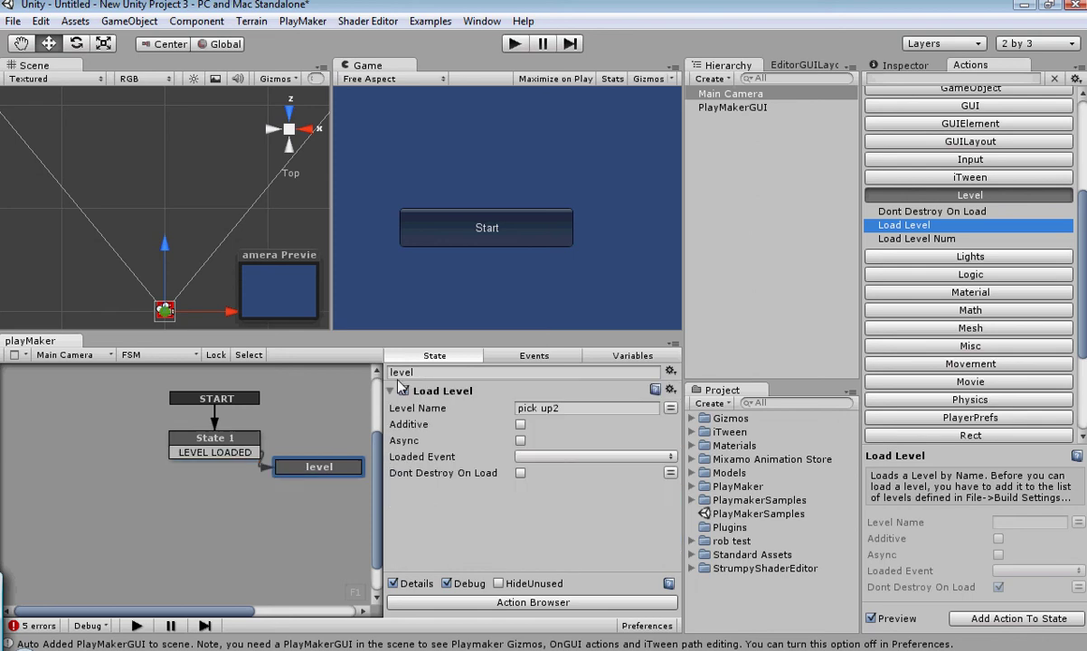
left_click(214, 440)
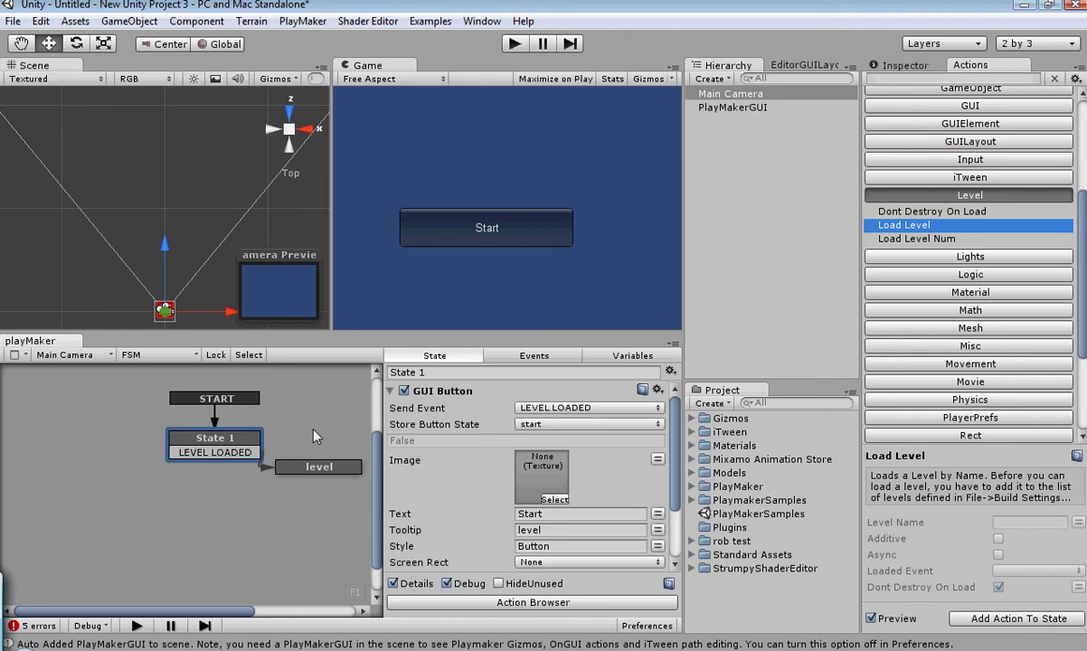
scroll(356, 453, "down", 2)
scroll(356, 452, "up", 3)
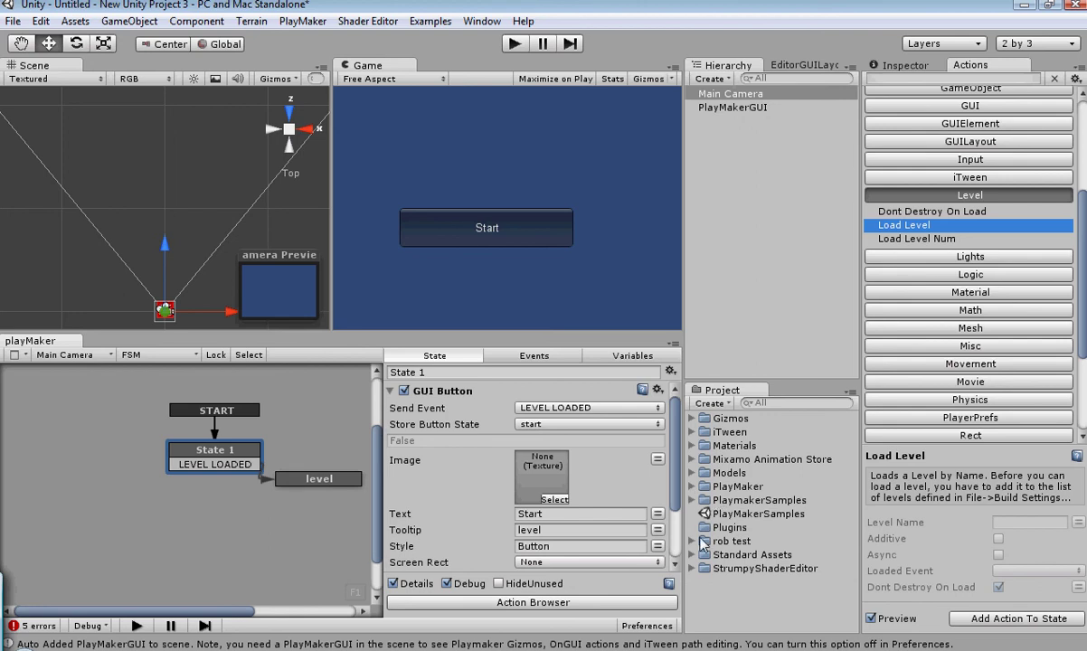
- Expand rob test to show the pick up2 scene, then view the level state's Load Level action
left_click(703, 541)
scroll(771, 504, "down", 4)
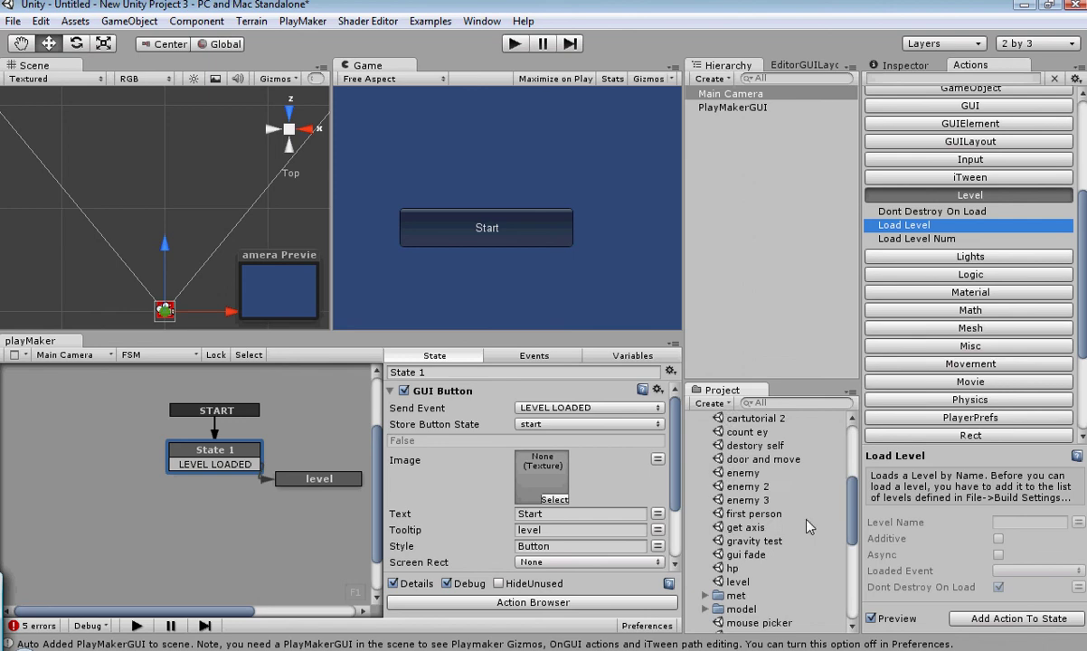
scroll(808, 528, "down", 4)
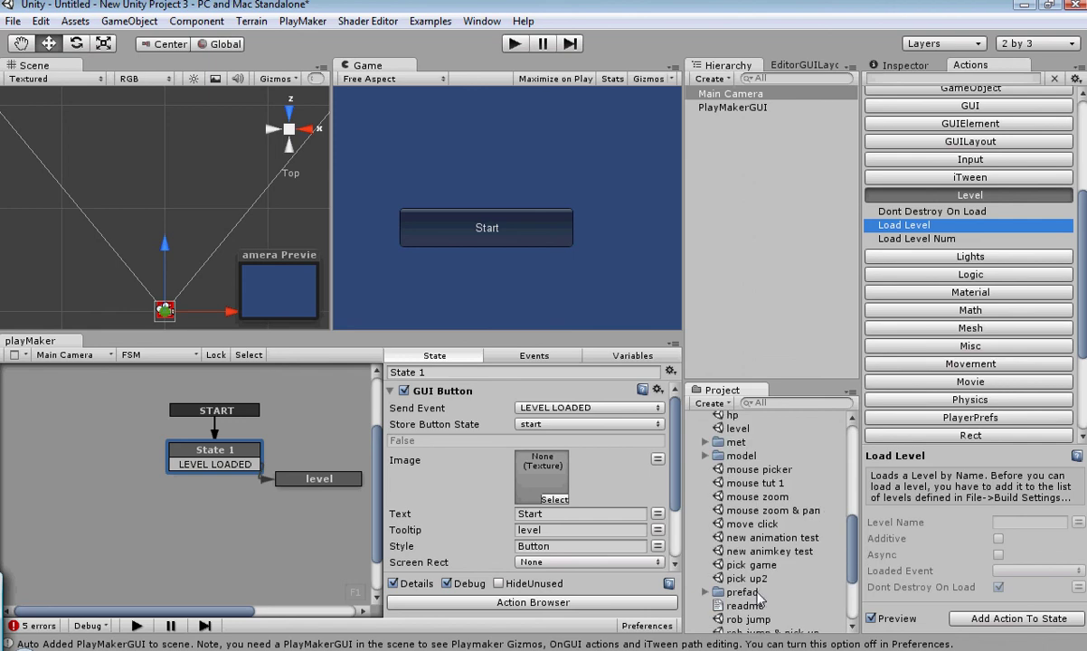
left_click(319, 478)
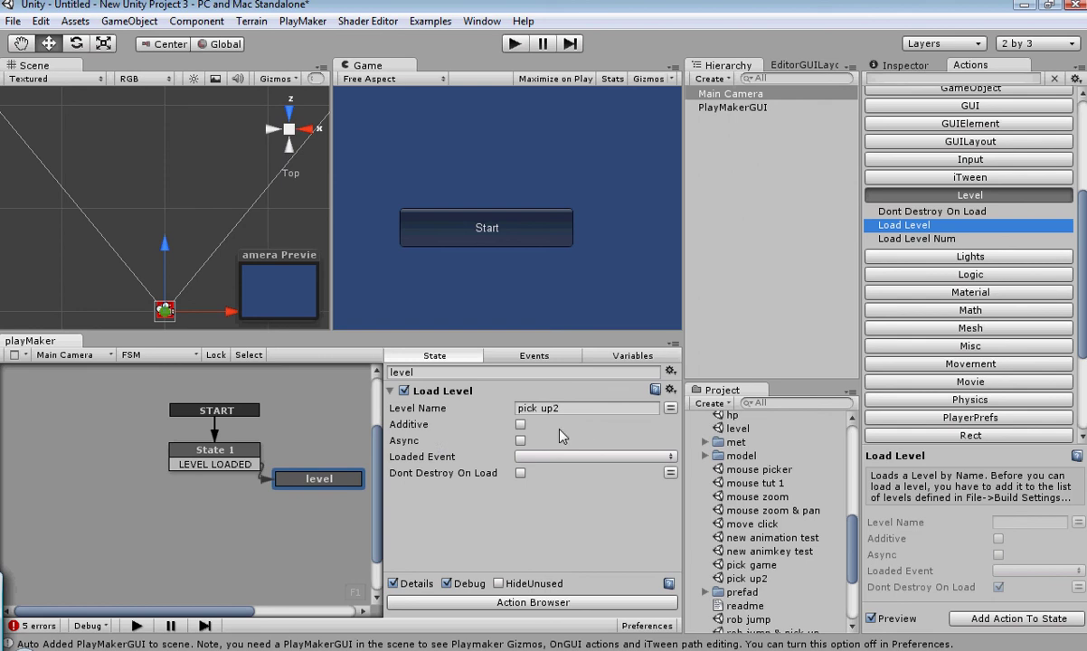
- With State 1 selected, play the game, press Start to load pick up2, then stop
left_click(504, 226)
left_click(215, 450)
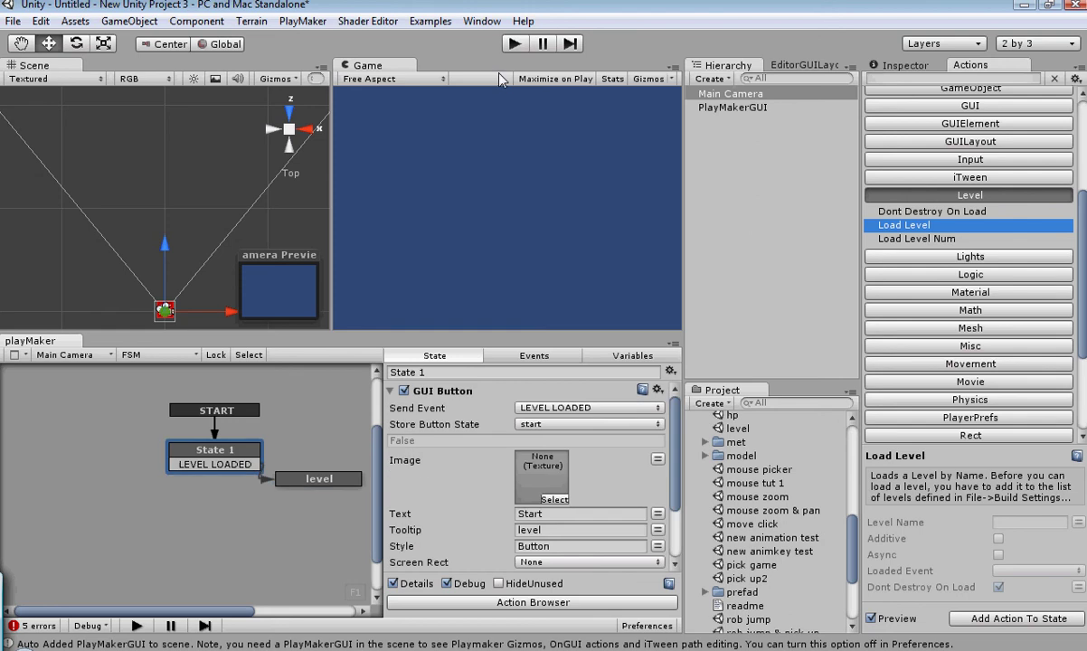
left_click(514, 43)
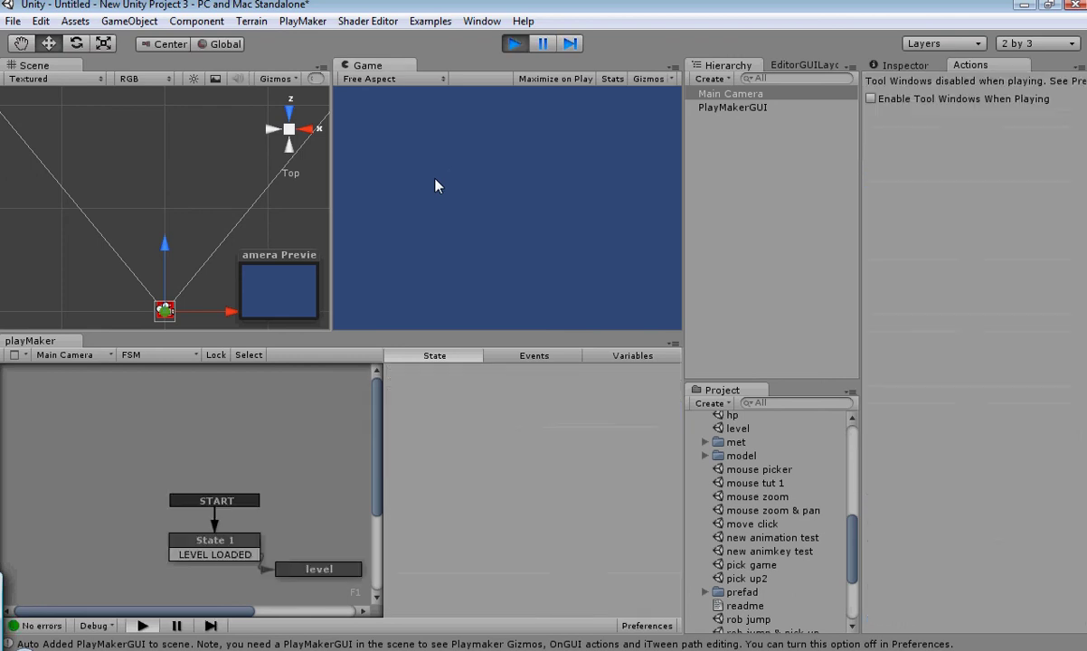
left_click(466, 234)
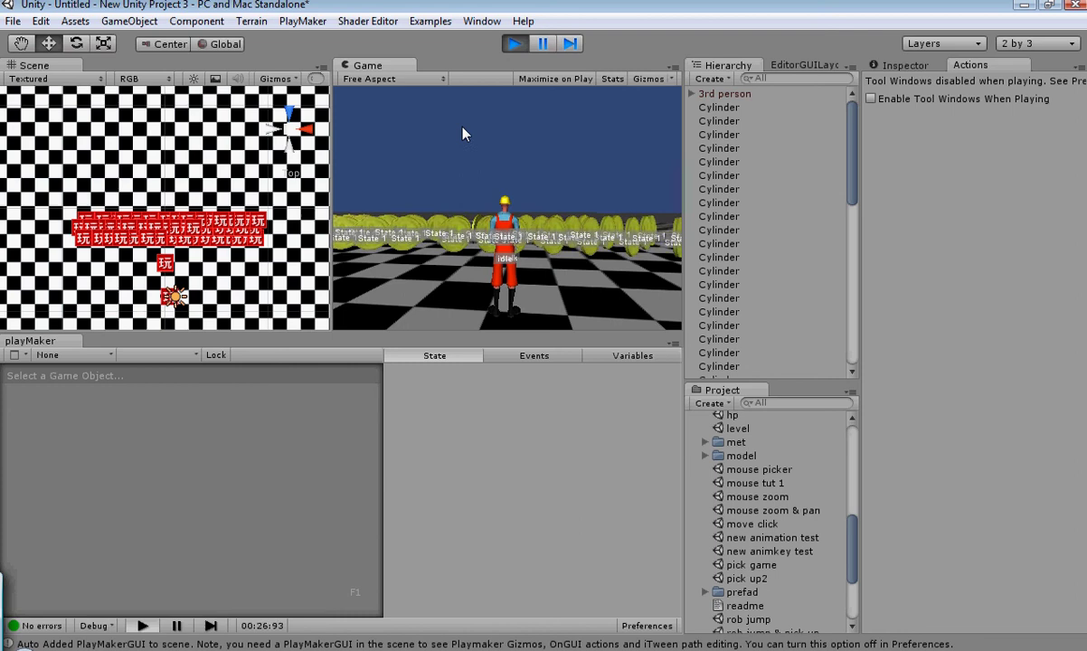
left_click(514, 43)
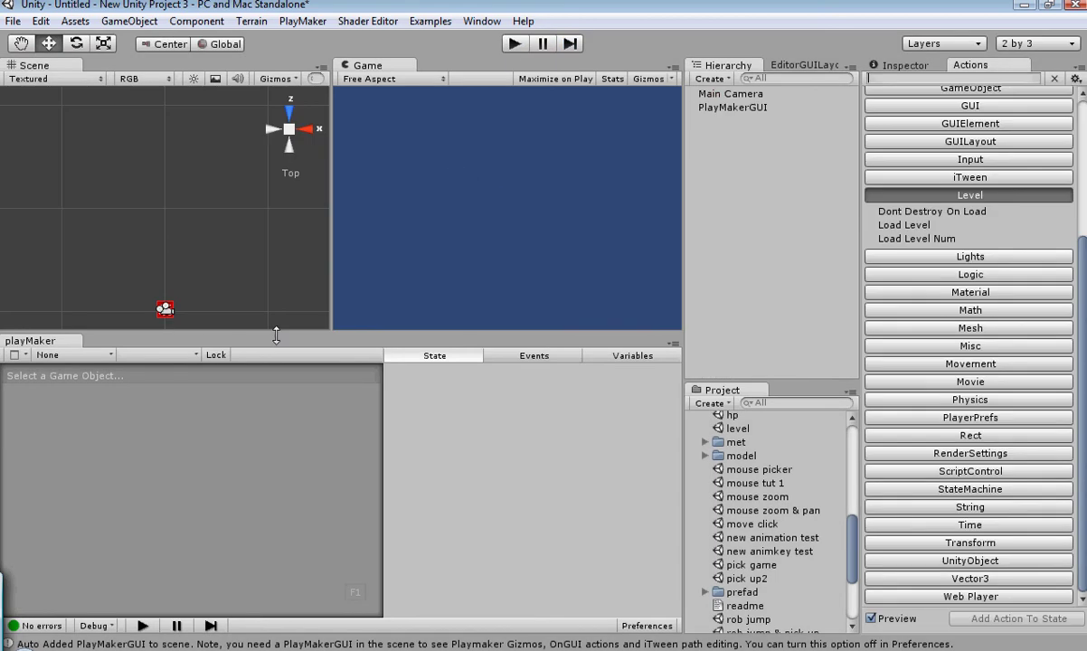
- Create a new scene without saving the old scene's changes
left_click(12, 21)
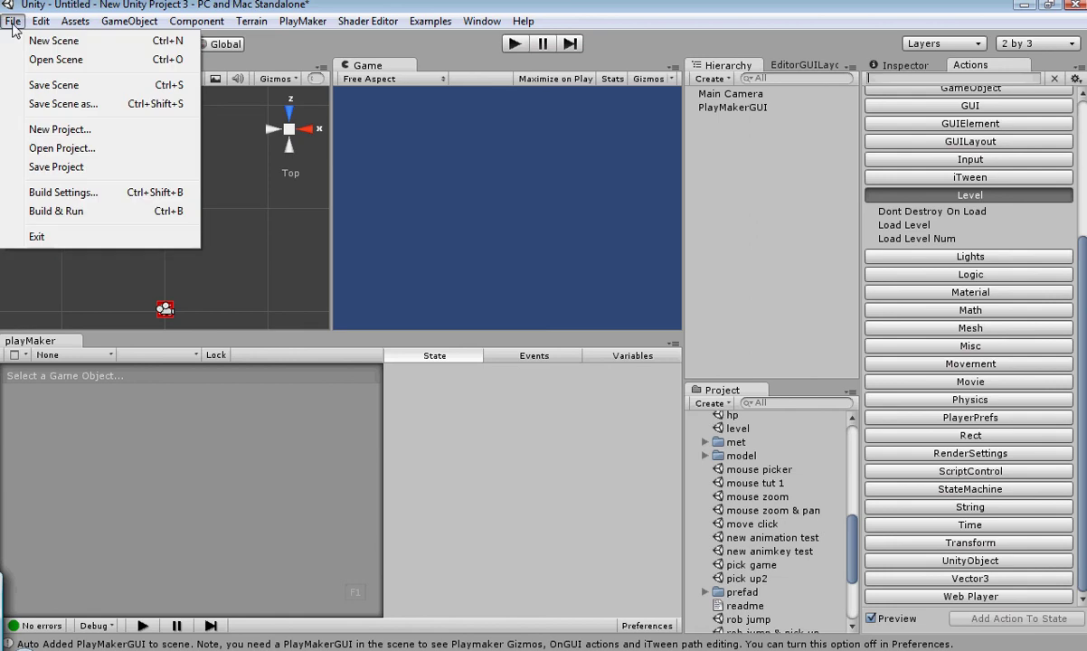
left_click(54, 40)
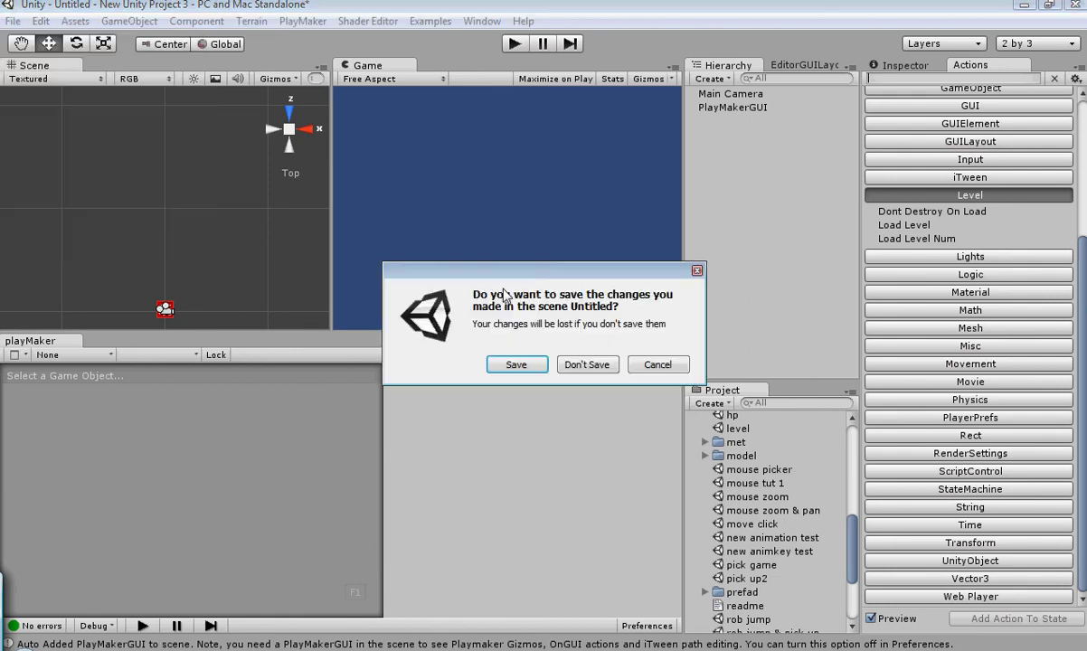
key("Return")
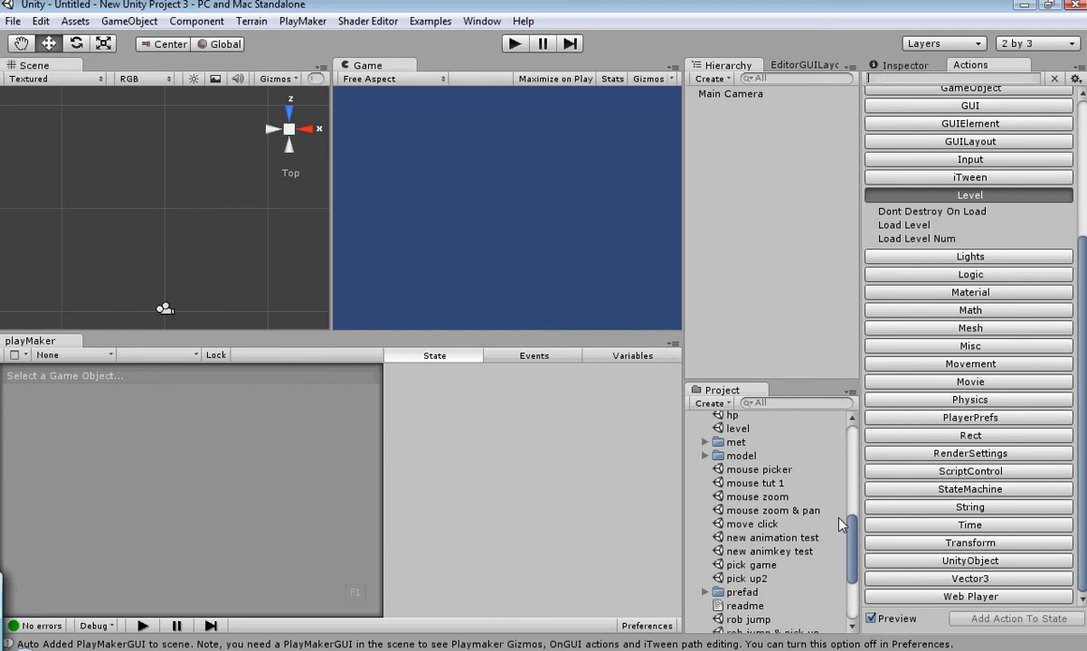
- Collapse the rob test folder in the Project panel
left_click_drag(840, 521, 843, 449)
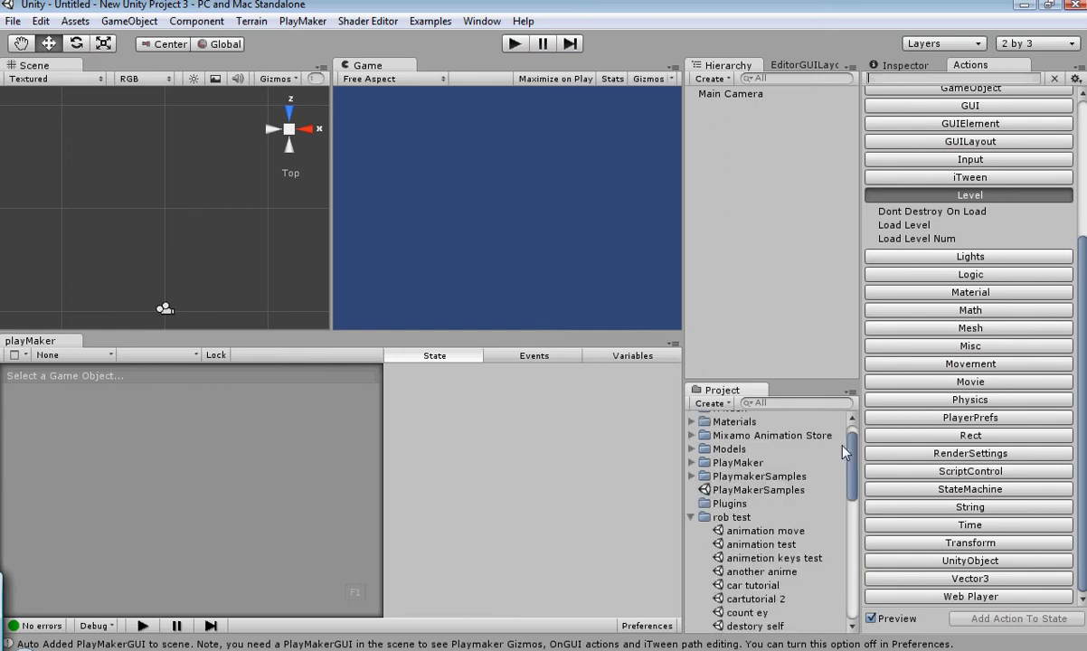
scroll(843, 452, "up", 1)
left_click(693, 541)
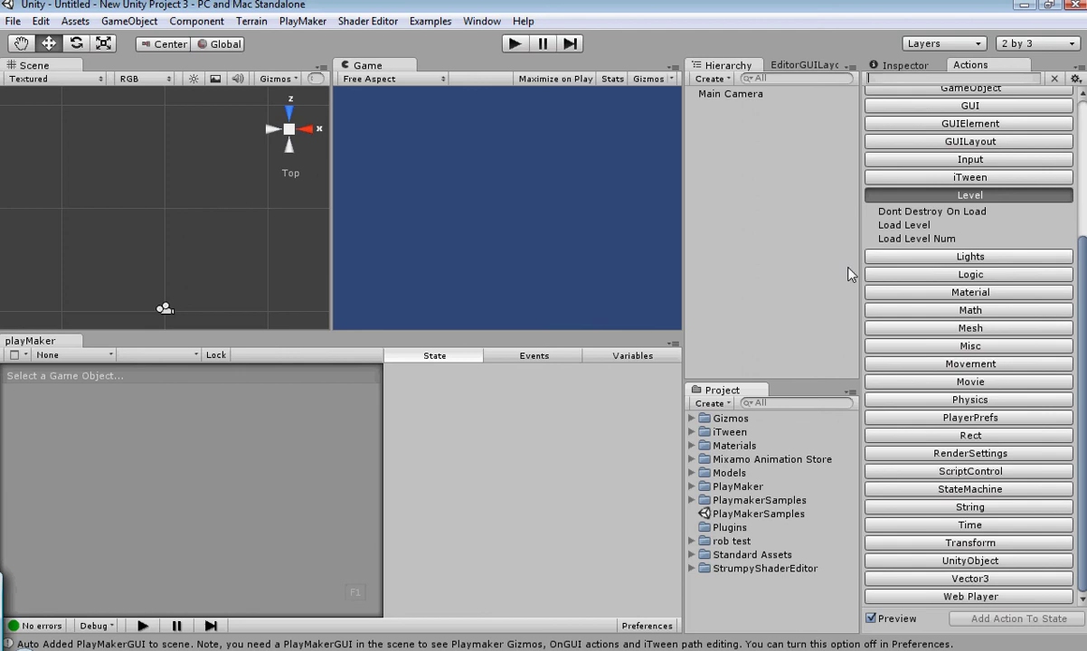
- Expand the GUI action category, then select Main Camera in the Hierarchy for a new FSM
left_click(925, 107)
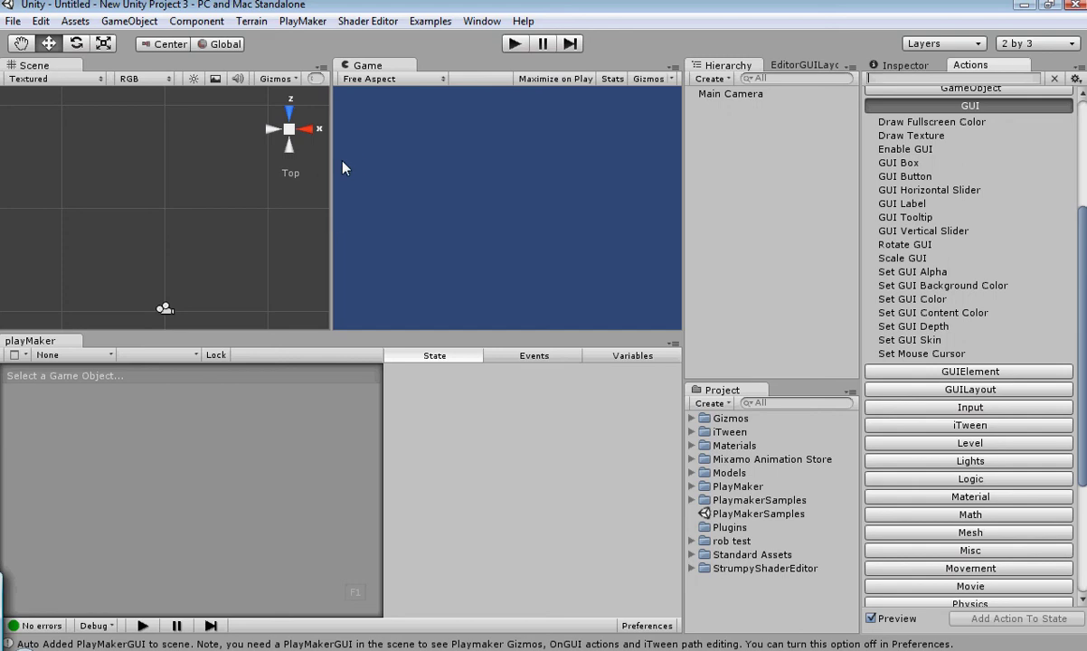
left_click(114, 22)
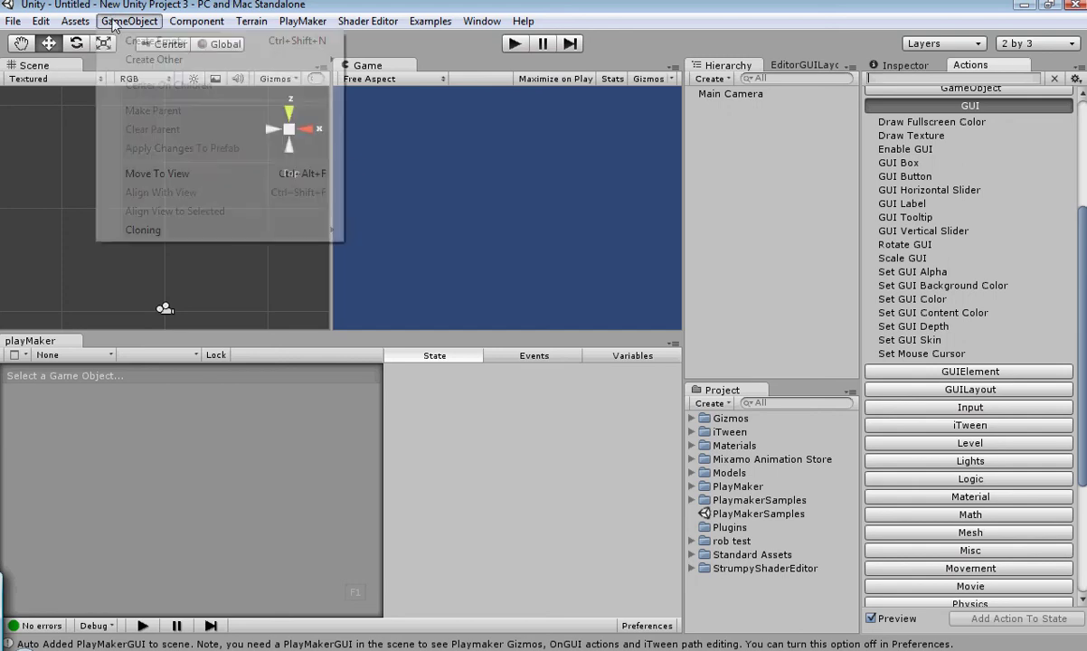
mouse_move(154, 60)
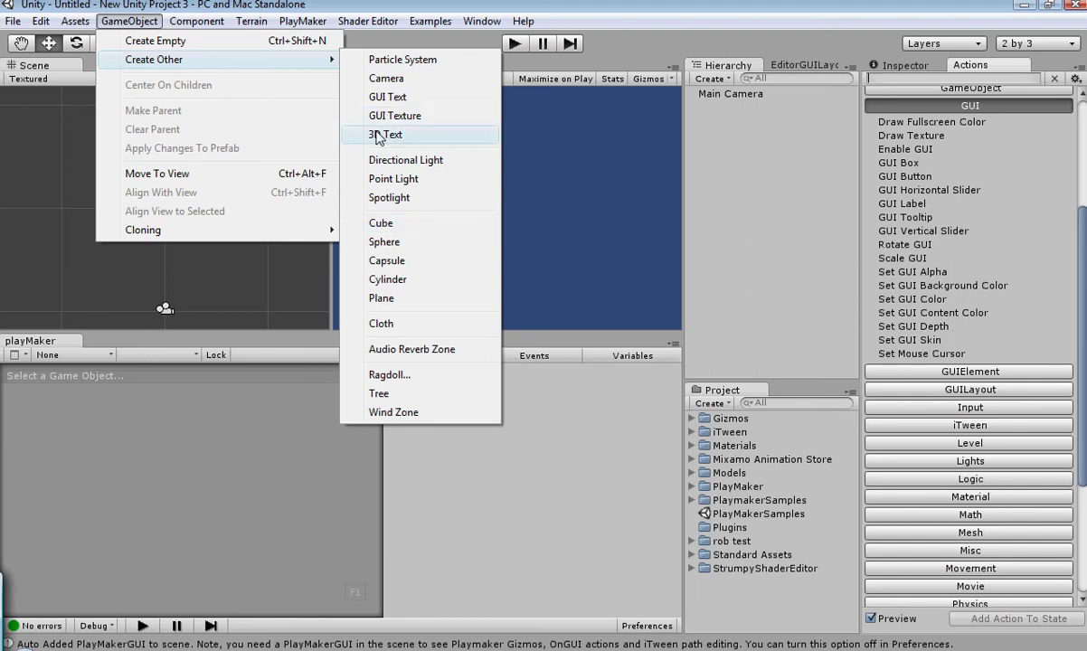
left_click(601, 205)
left_click(164, 310)
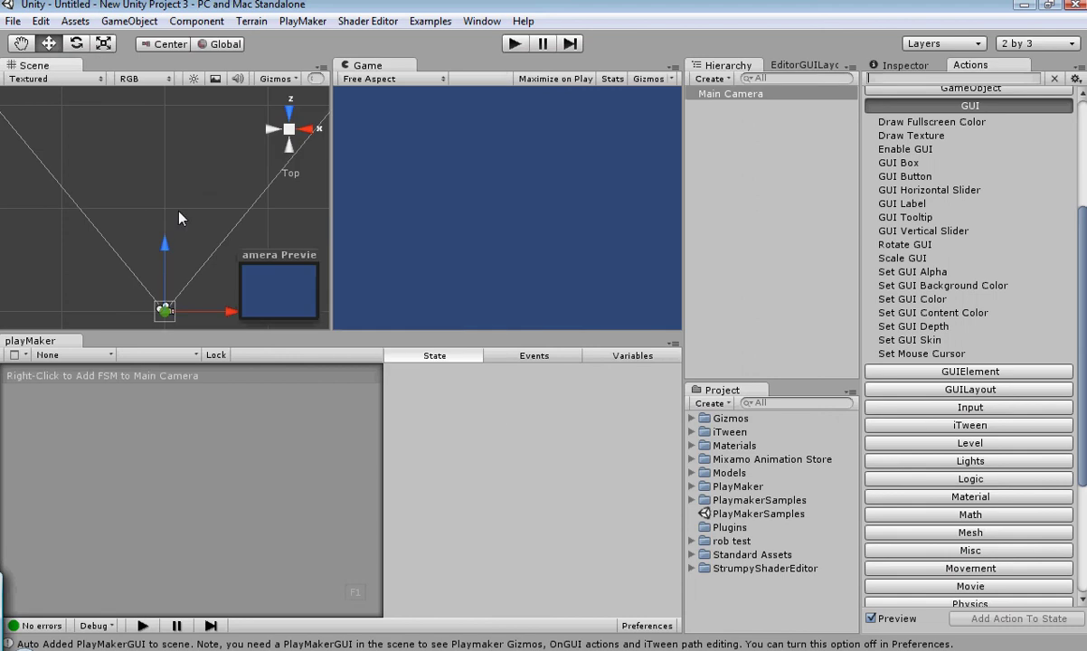